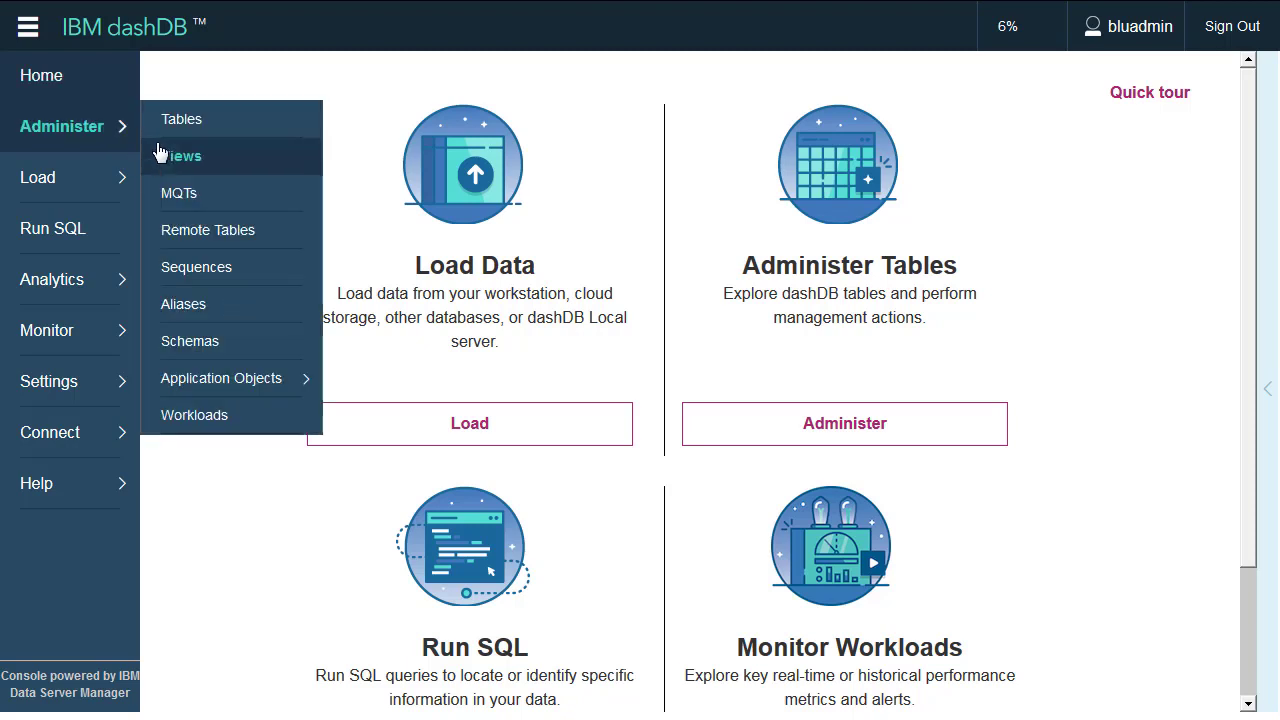
Open workload administration, preview the creation script for workloads added by application name, and close the script without running it.
click(216, 416)
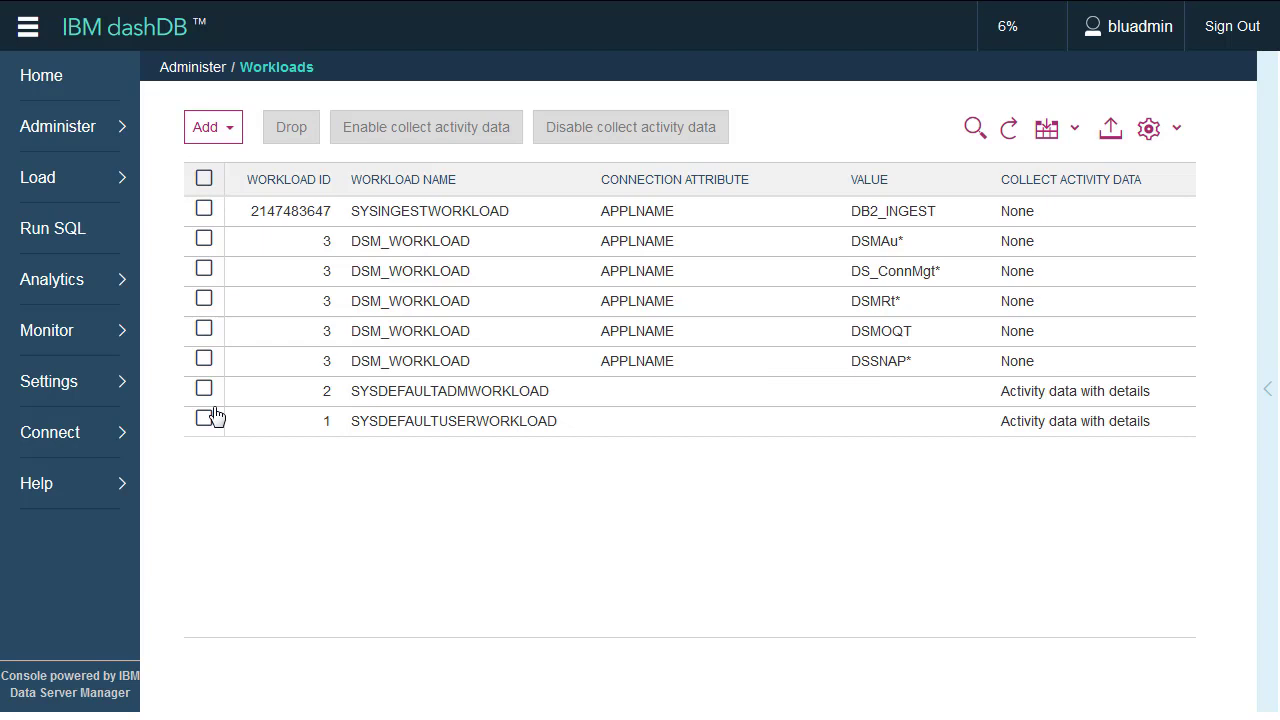
click(230, 134)
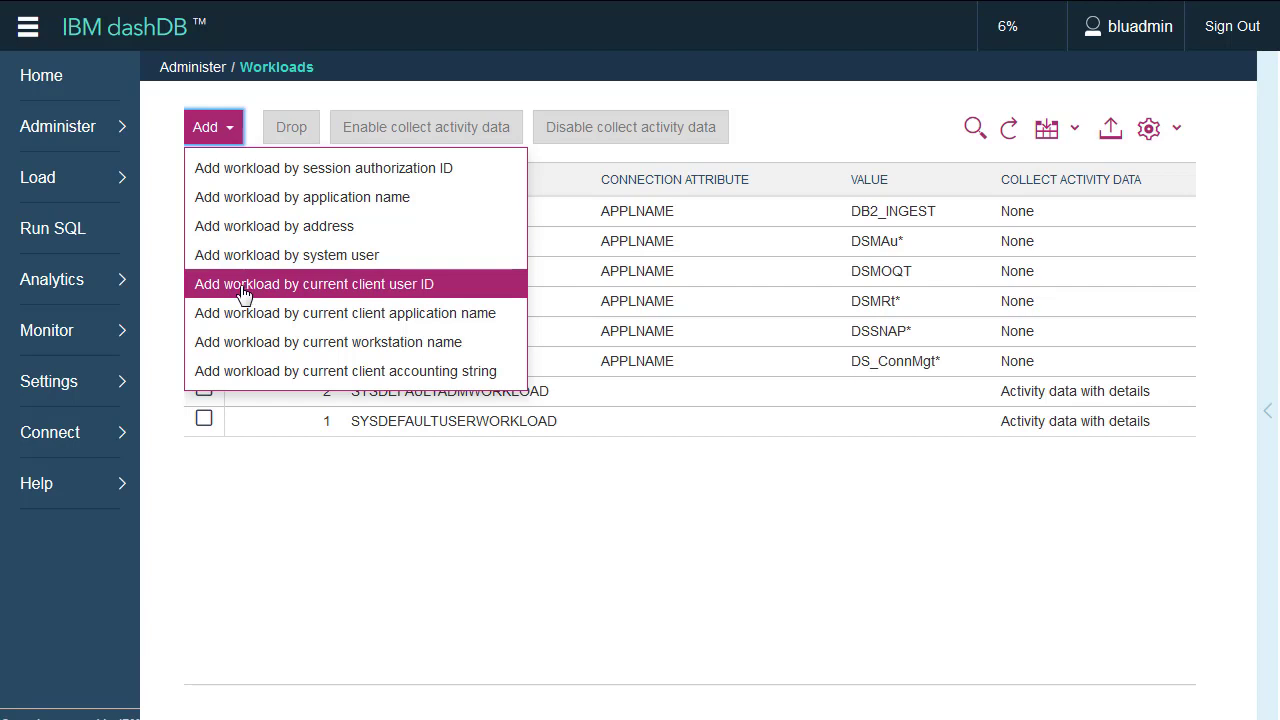
click(237, 201)
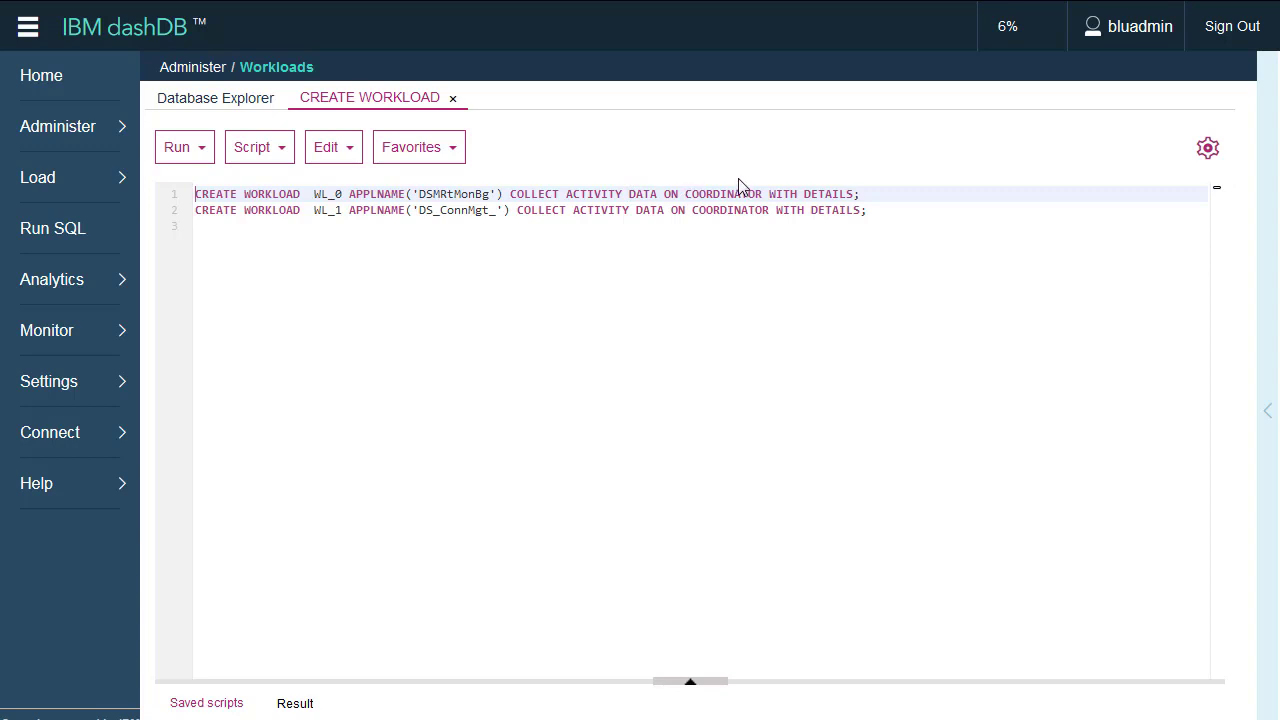
click(453, 98)
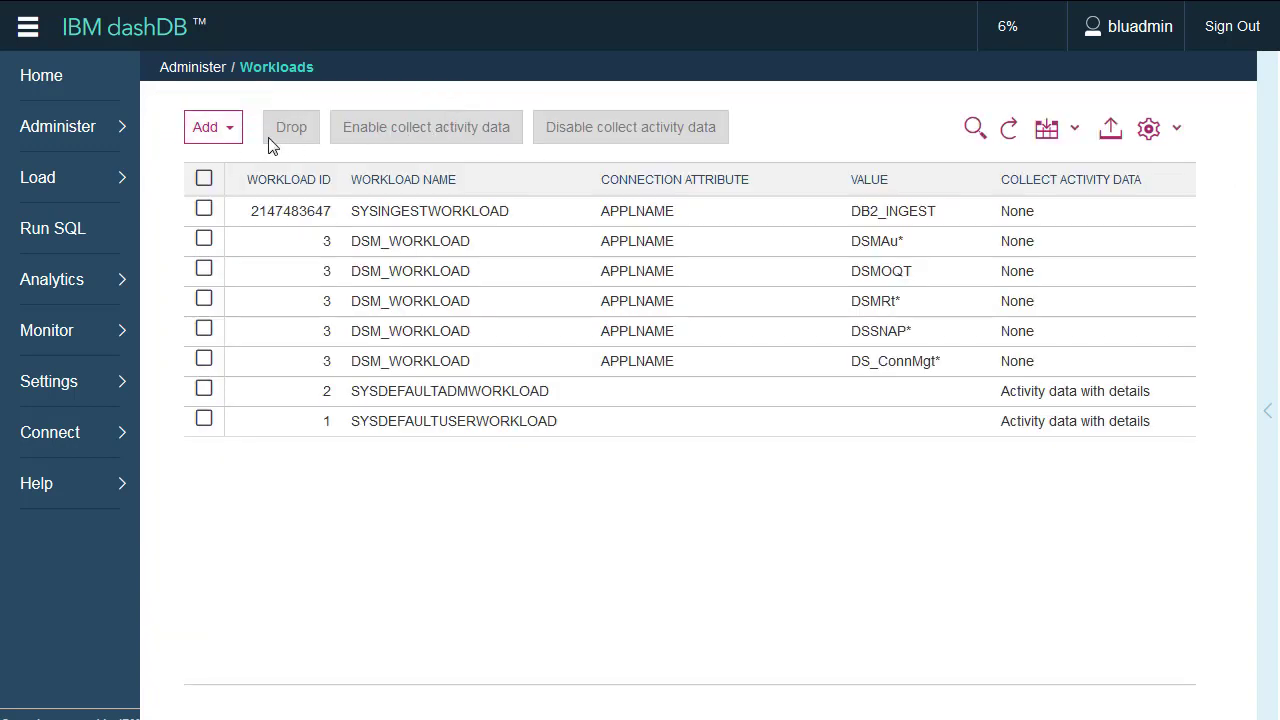
Turn off enabling activity data collection when workloads are added.
click(1148, 131)
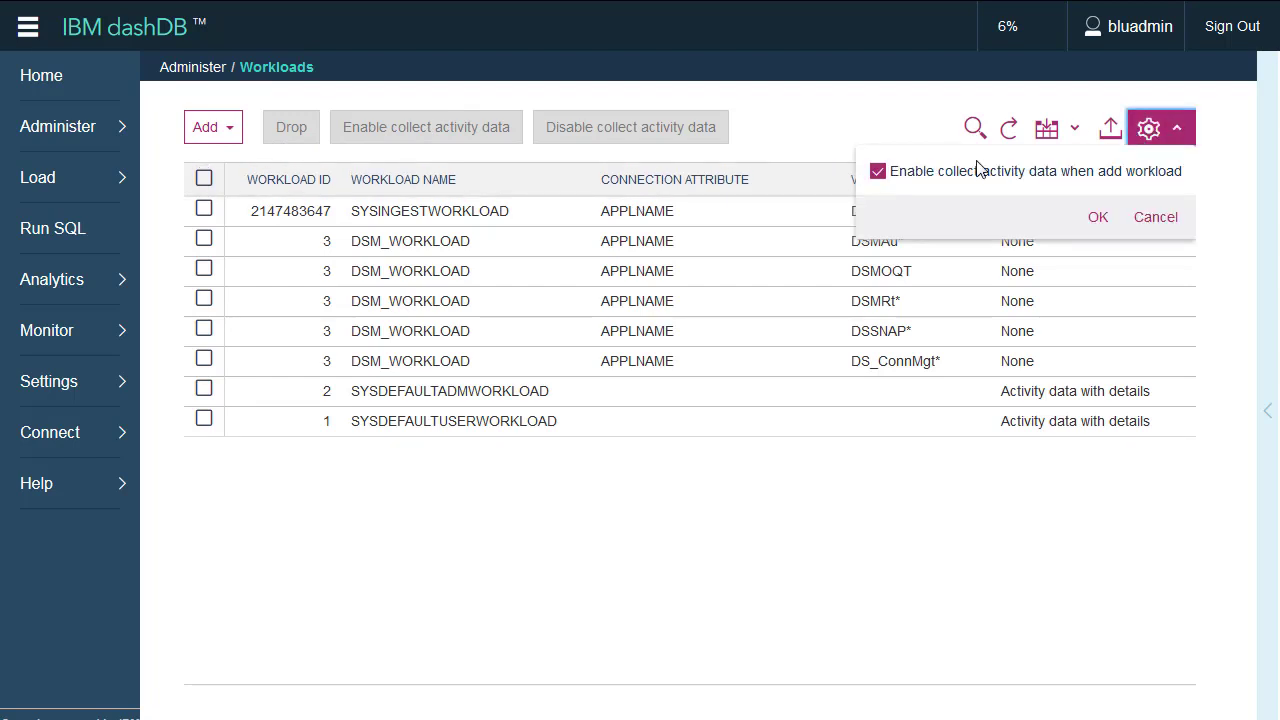
click(882, 175)
click(1098, 216)
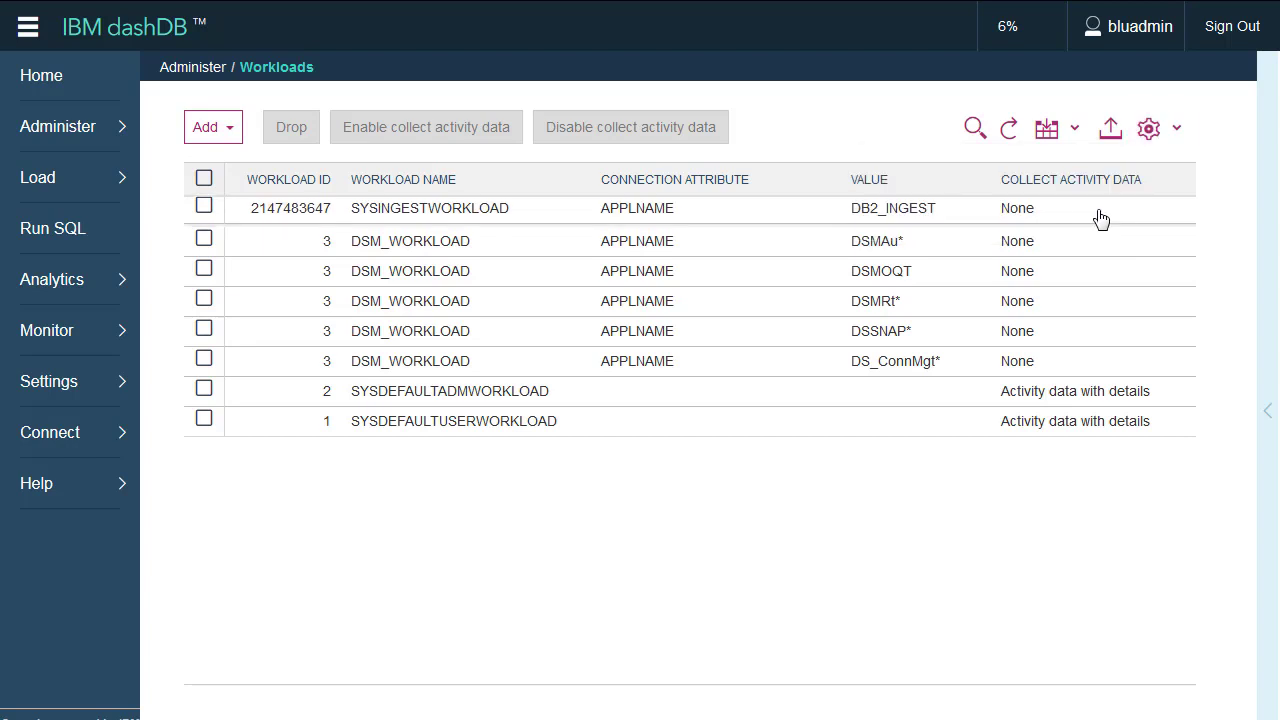
Generate the application-name workload script again to check it without the activity collection clause, and close it.
click(229, 130)
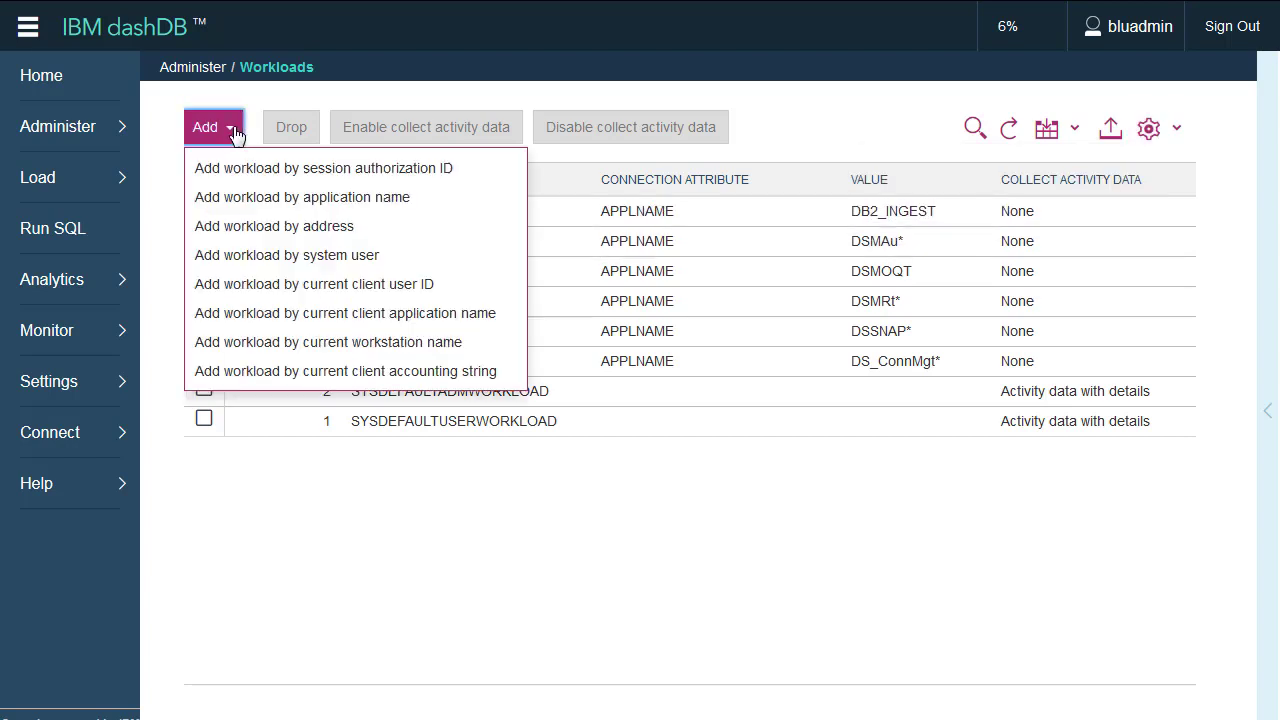
click(232, 198)
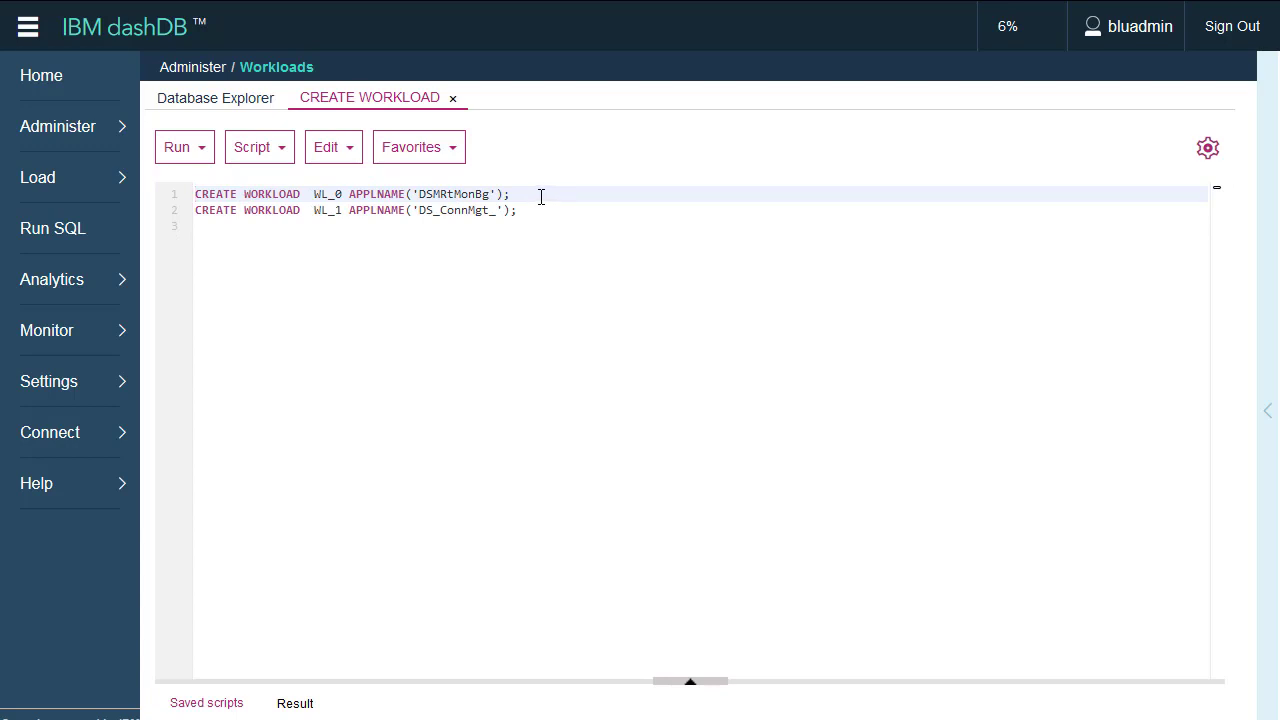
click(452, 98)
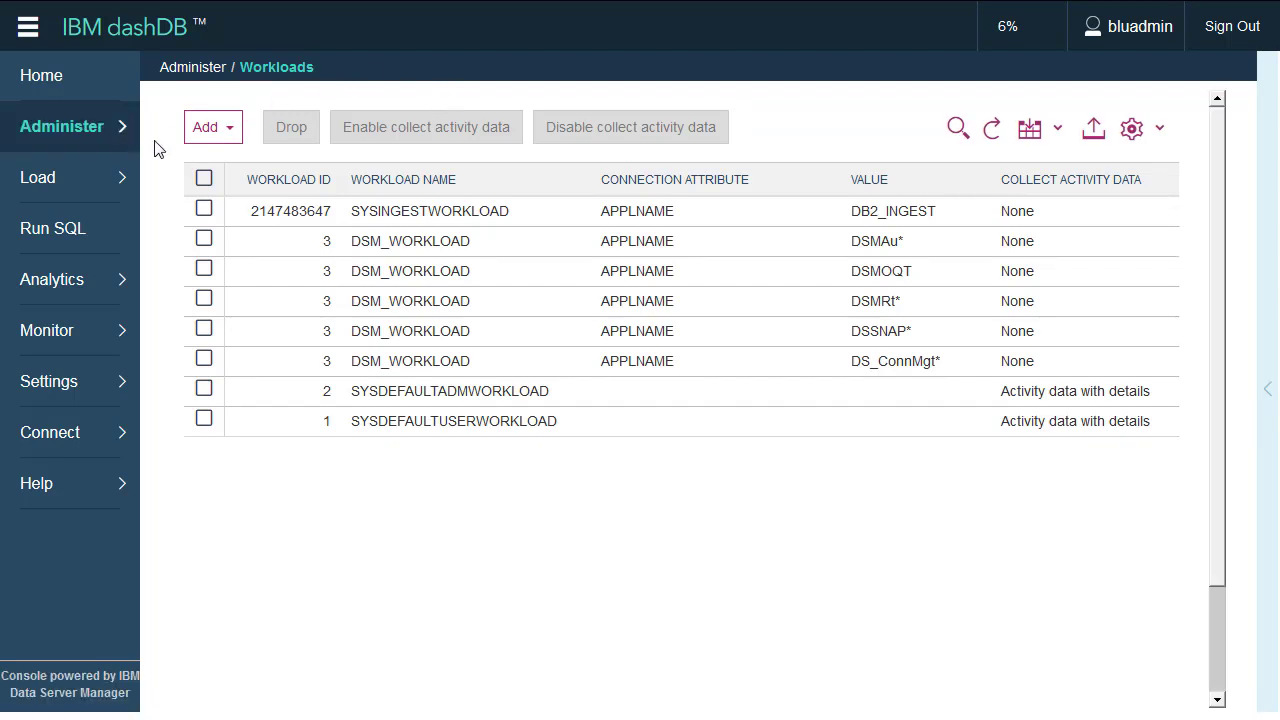
Open workload monitoring, switch to historical data, and show the available statement views.
click(109, 332)
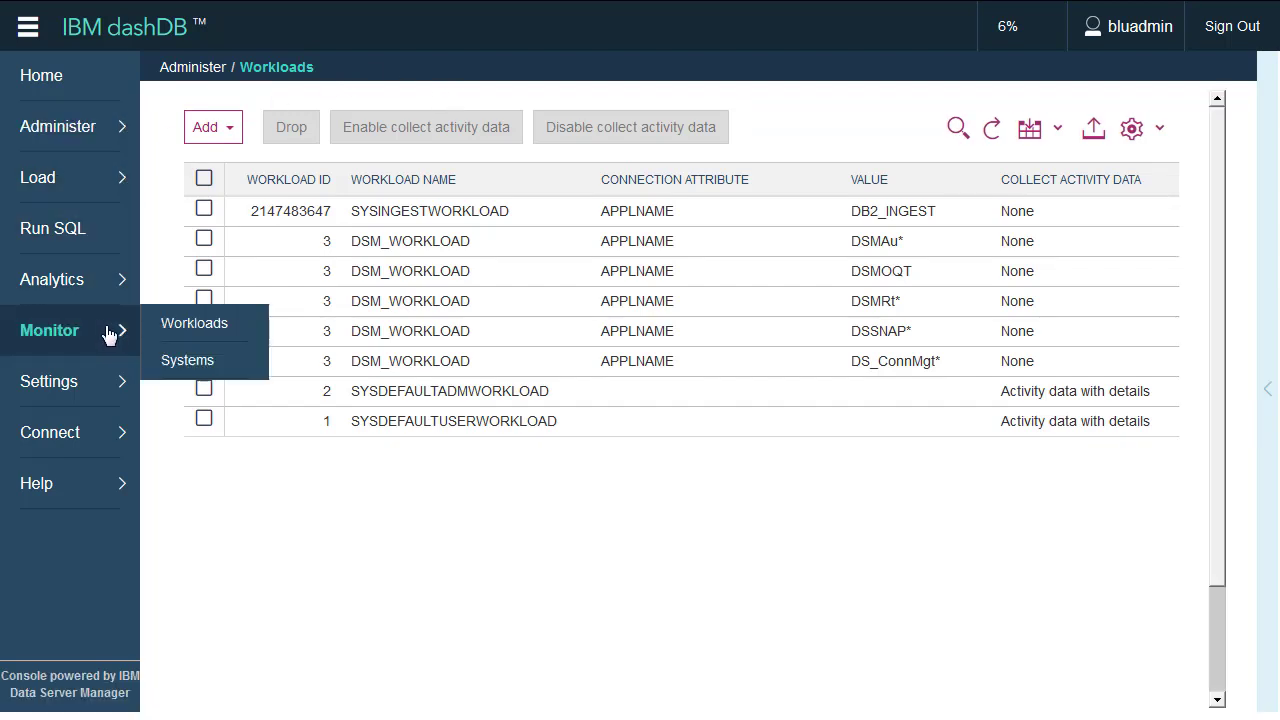
click(170, 323)
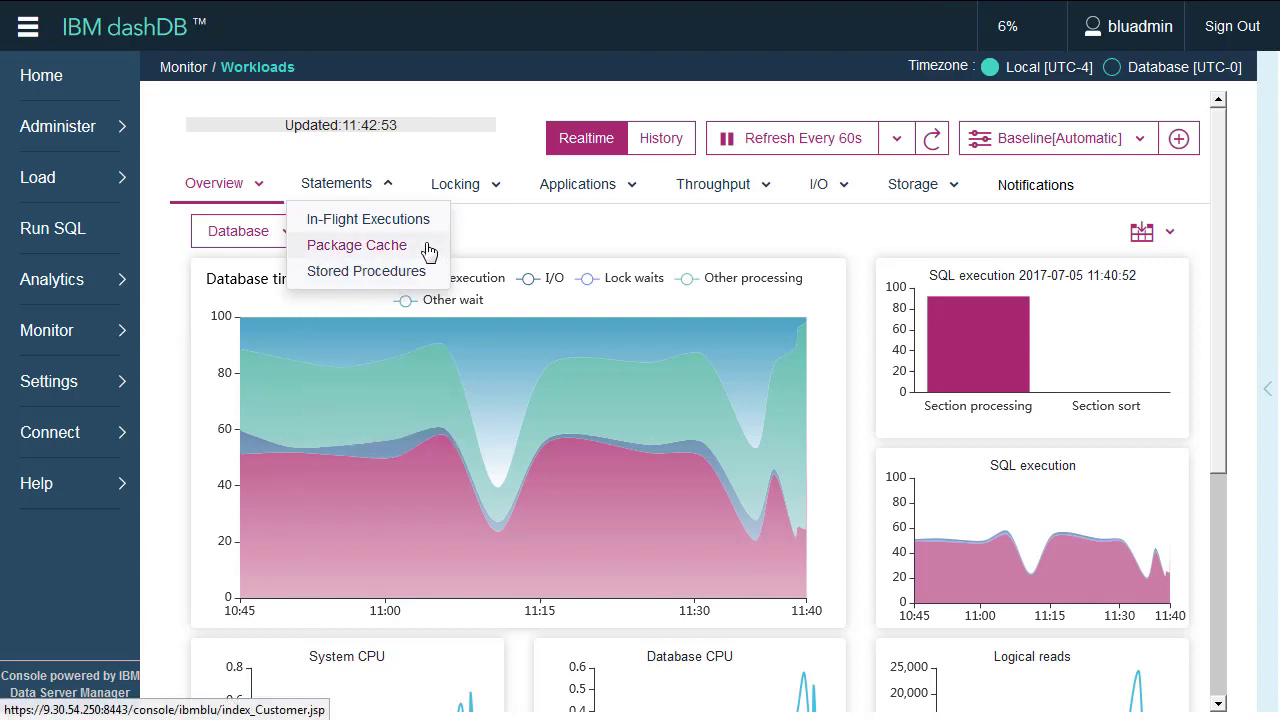
click(651, 137)
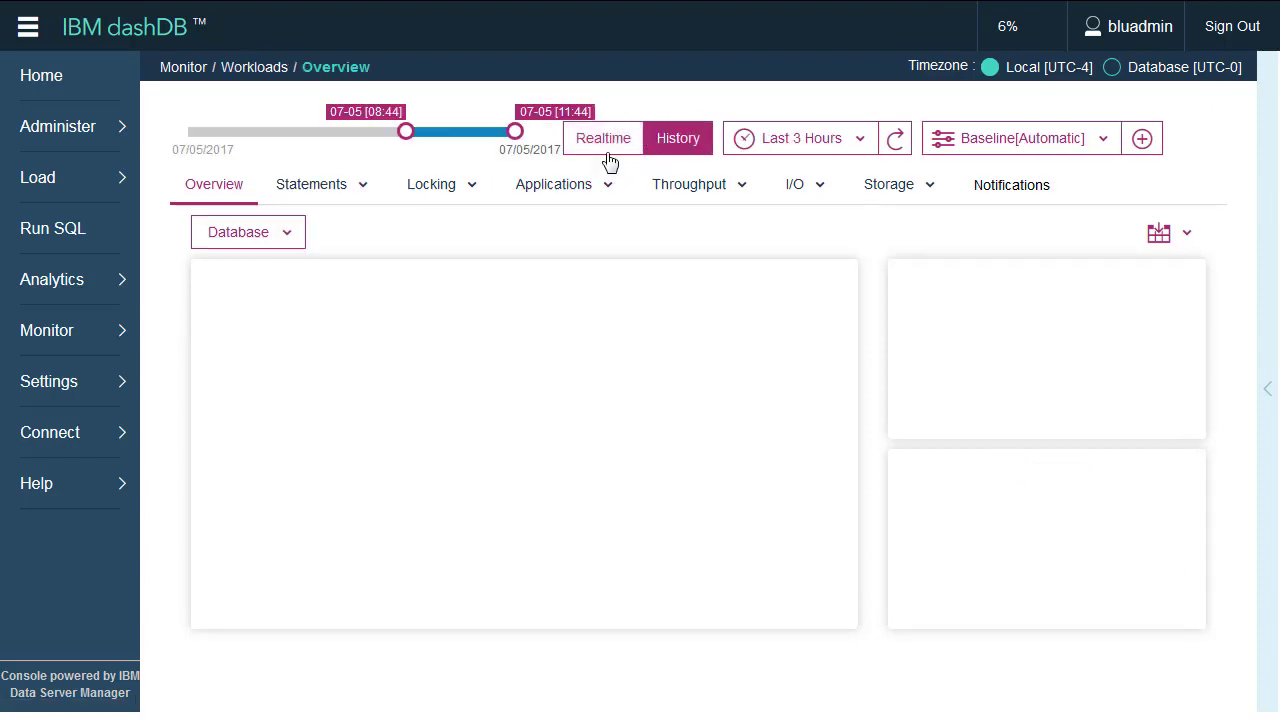
click(361, 186)
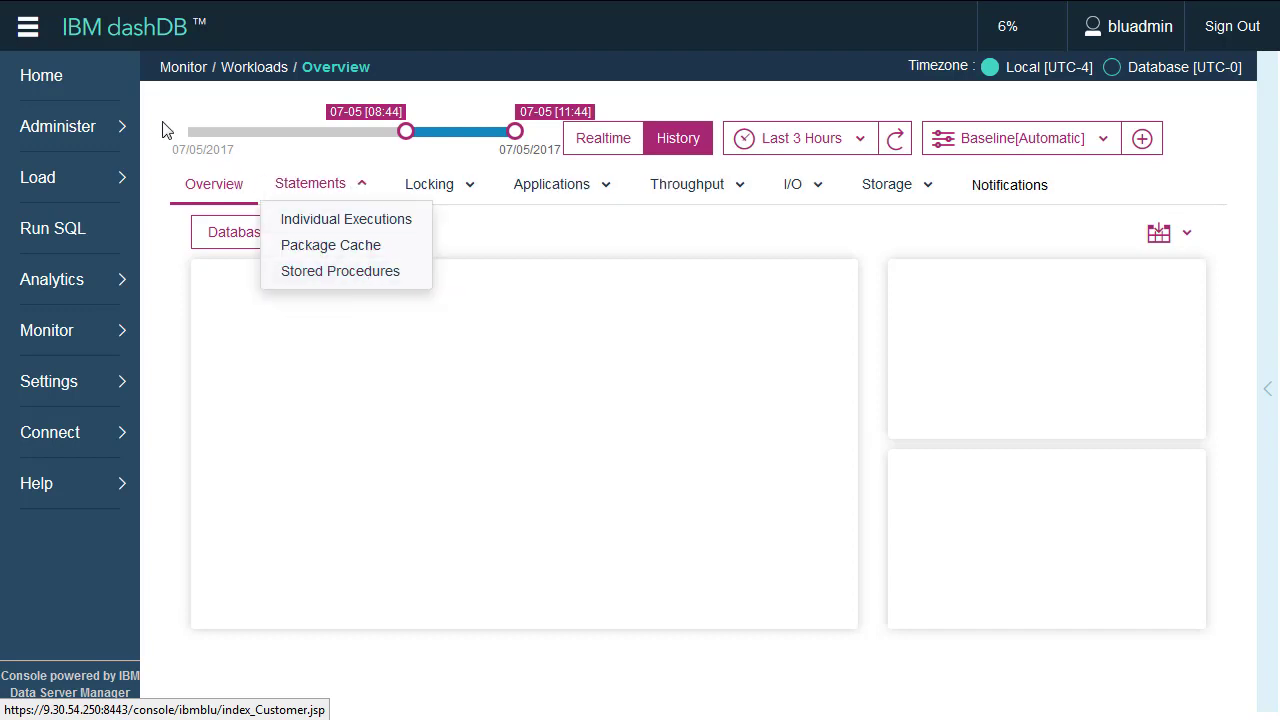
Return to workload administration and generate a CREATE WORKLOAD script by session authorization ID.
mouse_move(126, 129)
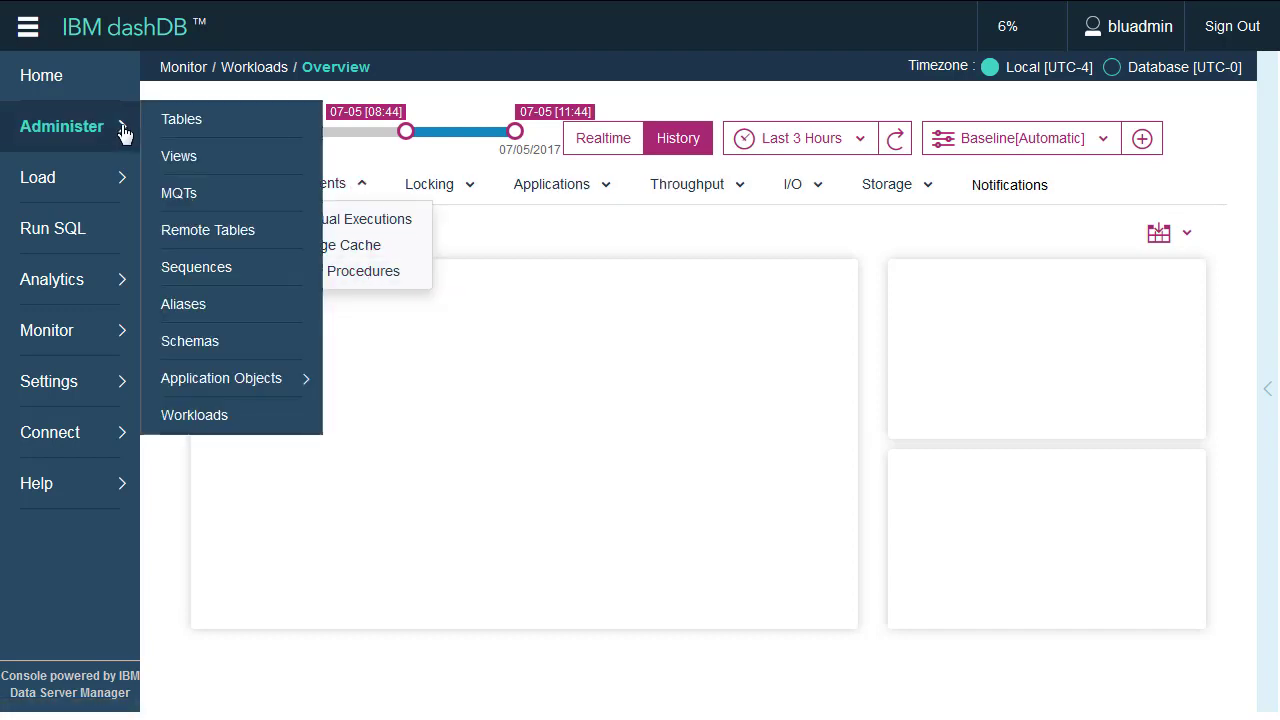
click(177, 420)
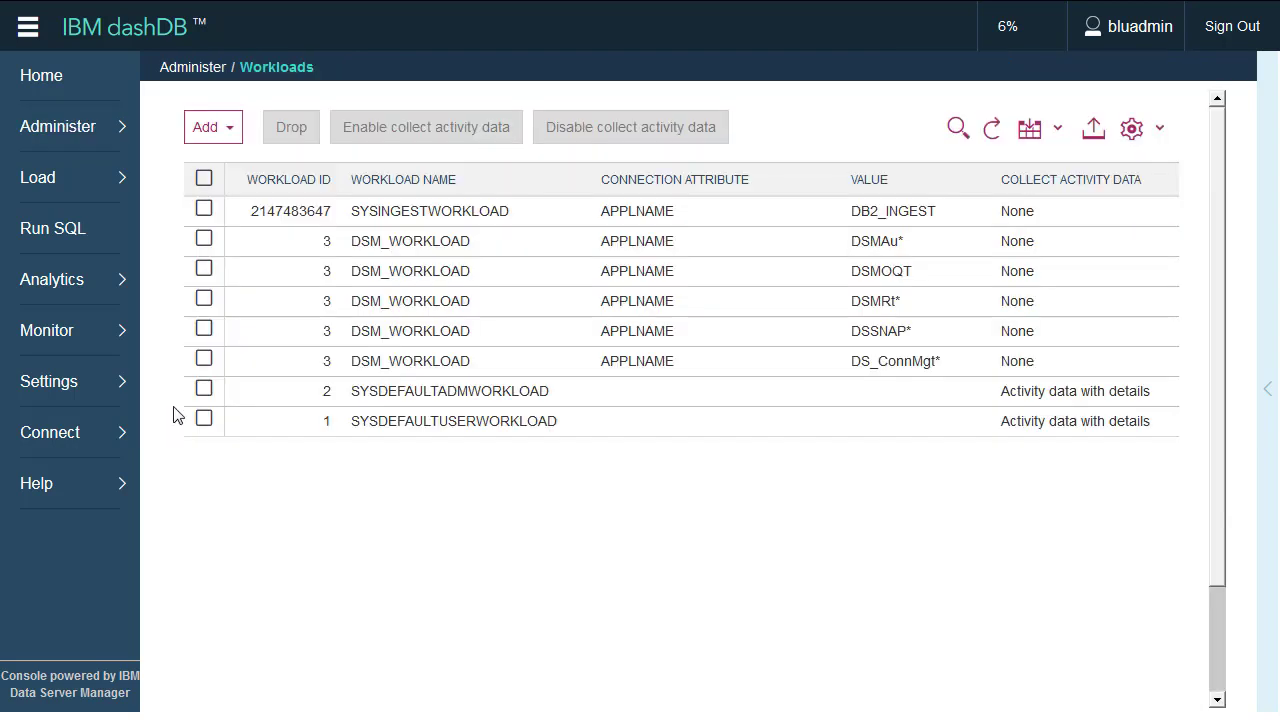
click(229, 130)
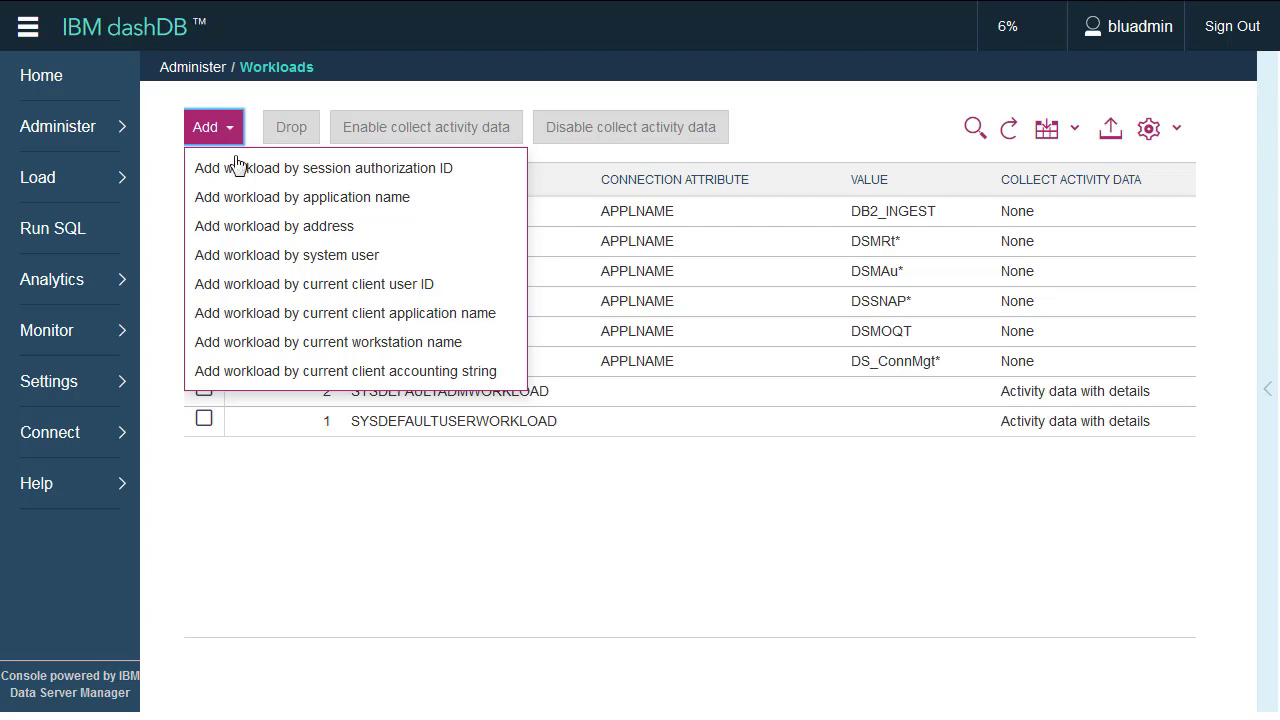
click(237, 171)
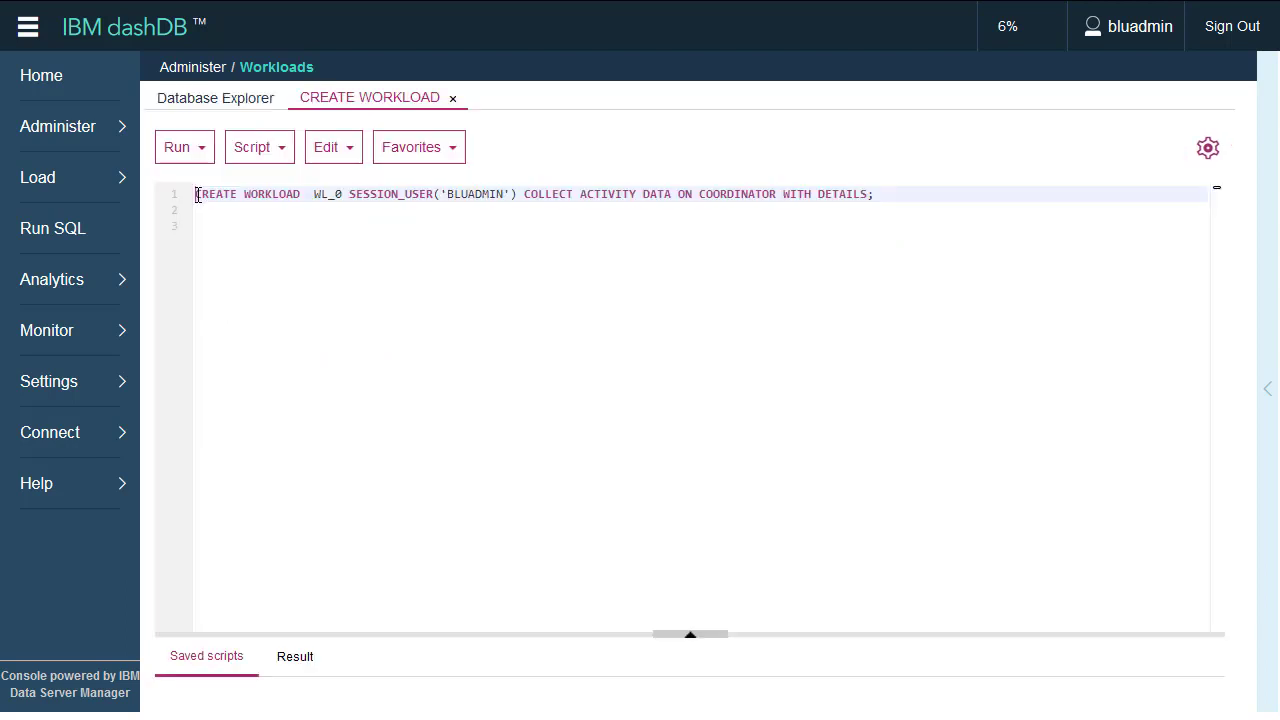
Run the selected CREATE WORKLOAD statement for WL_0, close the script, and select WL_0 in the workload list.
click(198, 148)
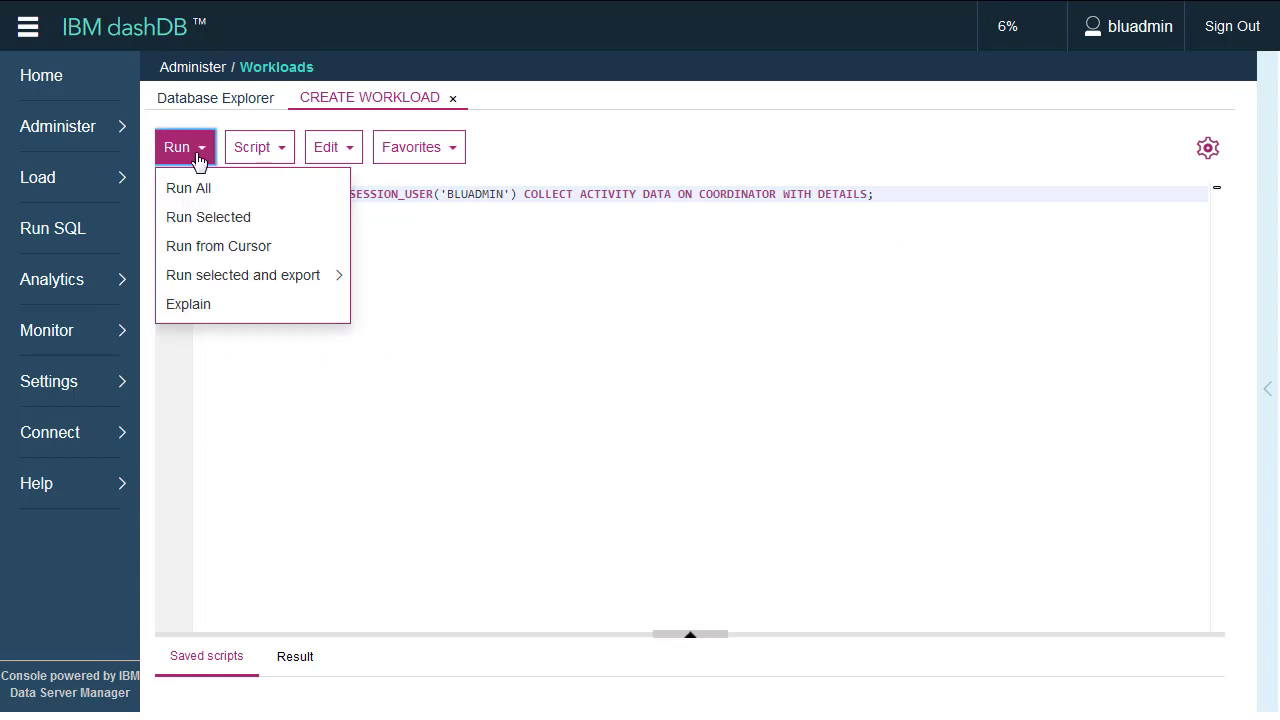
click(193, 221)
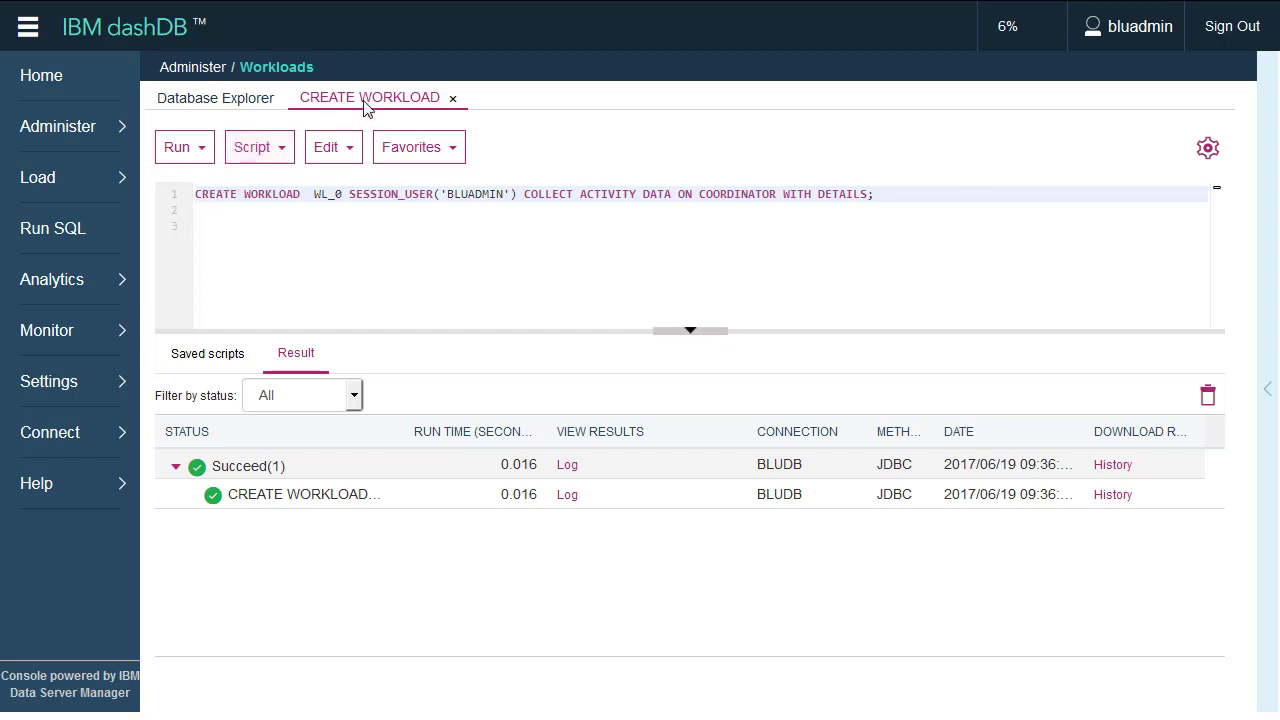
click(452, 100)
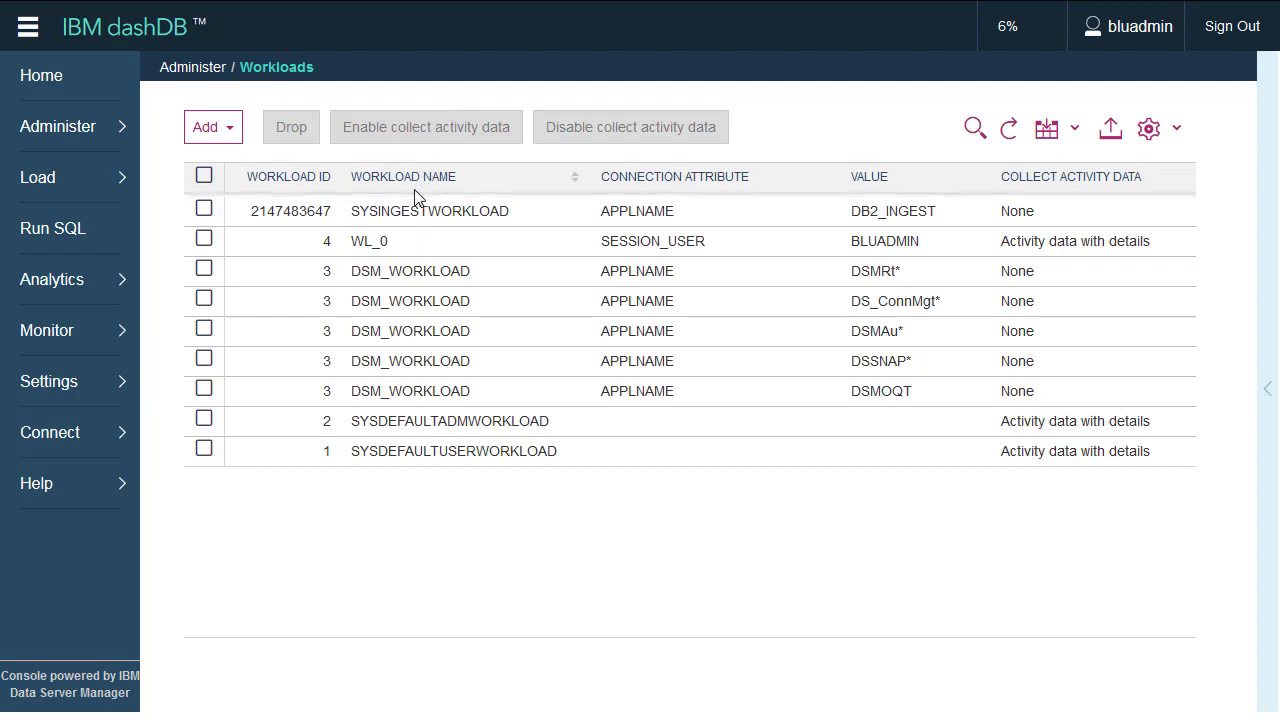
click(204, 238)
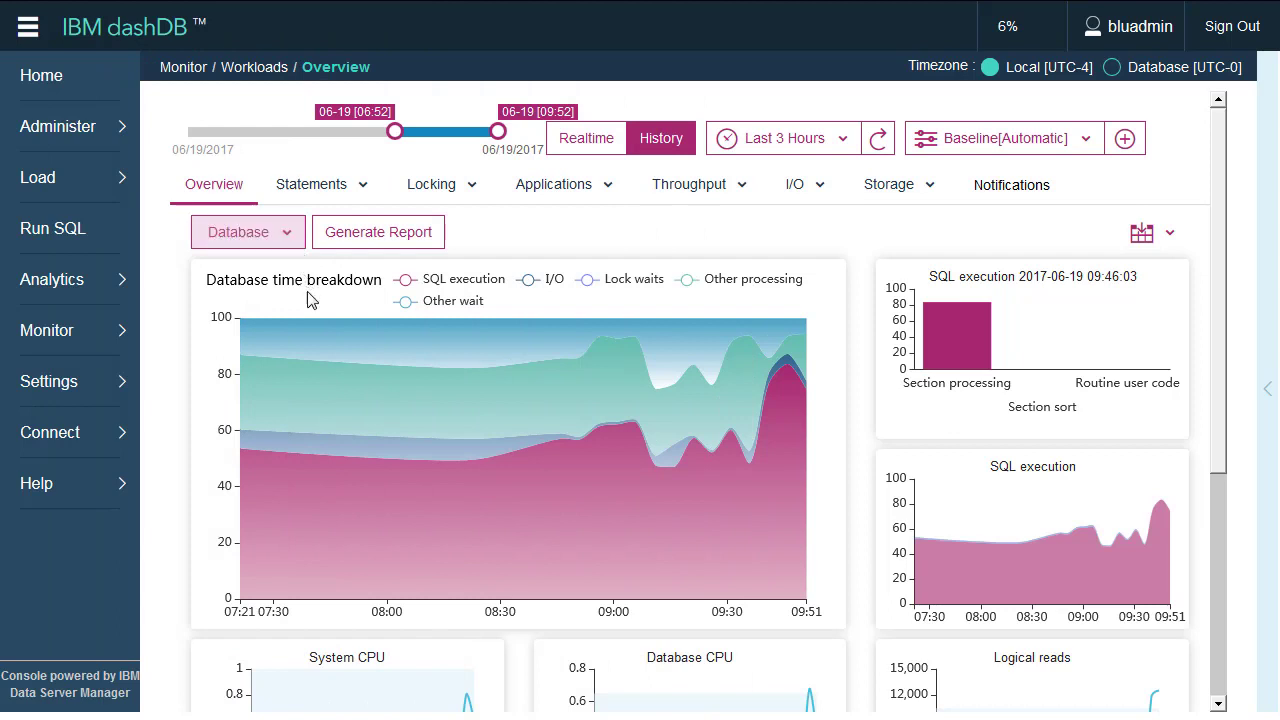
Examine the database time breakdown and the CPU, activity, transaction and connection charts in the historical overview.
mouse_move(311, 346)
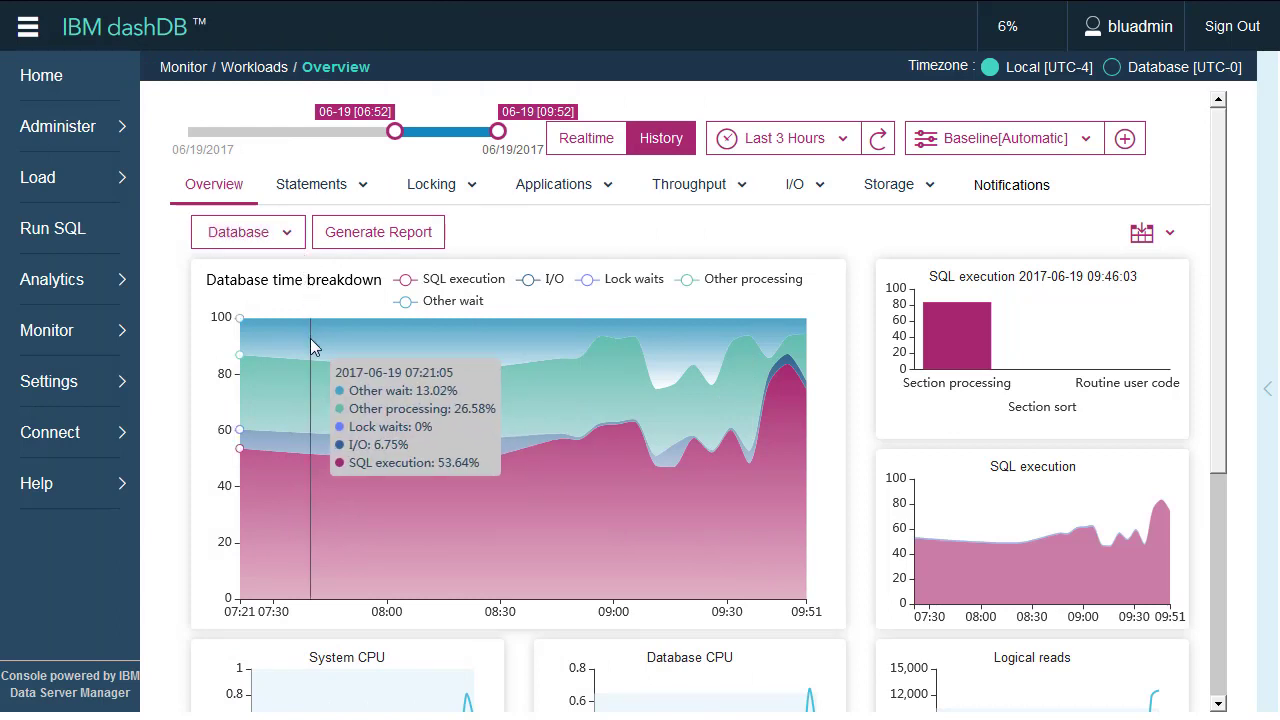
drag(1213, 443, 1250, 690)
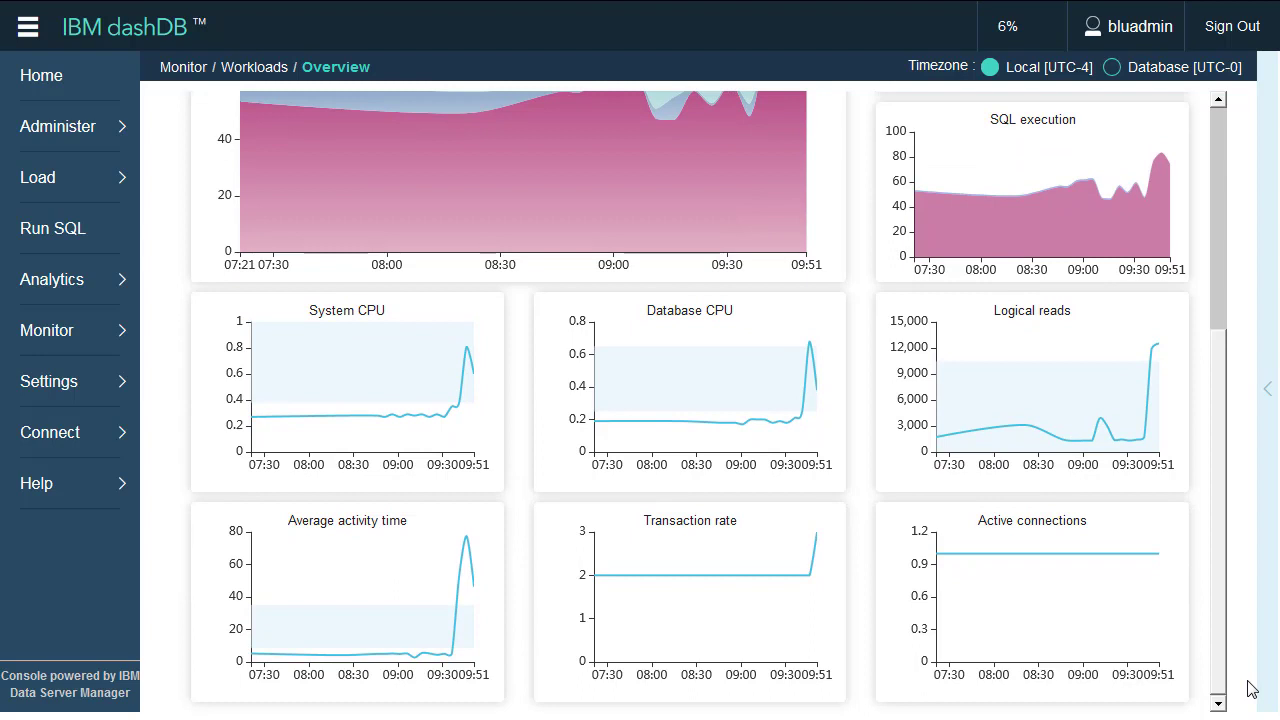
drag(1250, 690, 1245, 417)
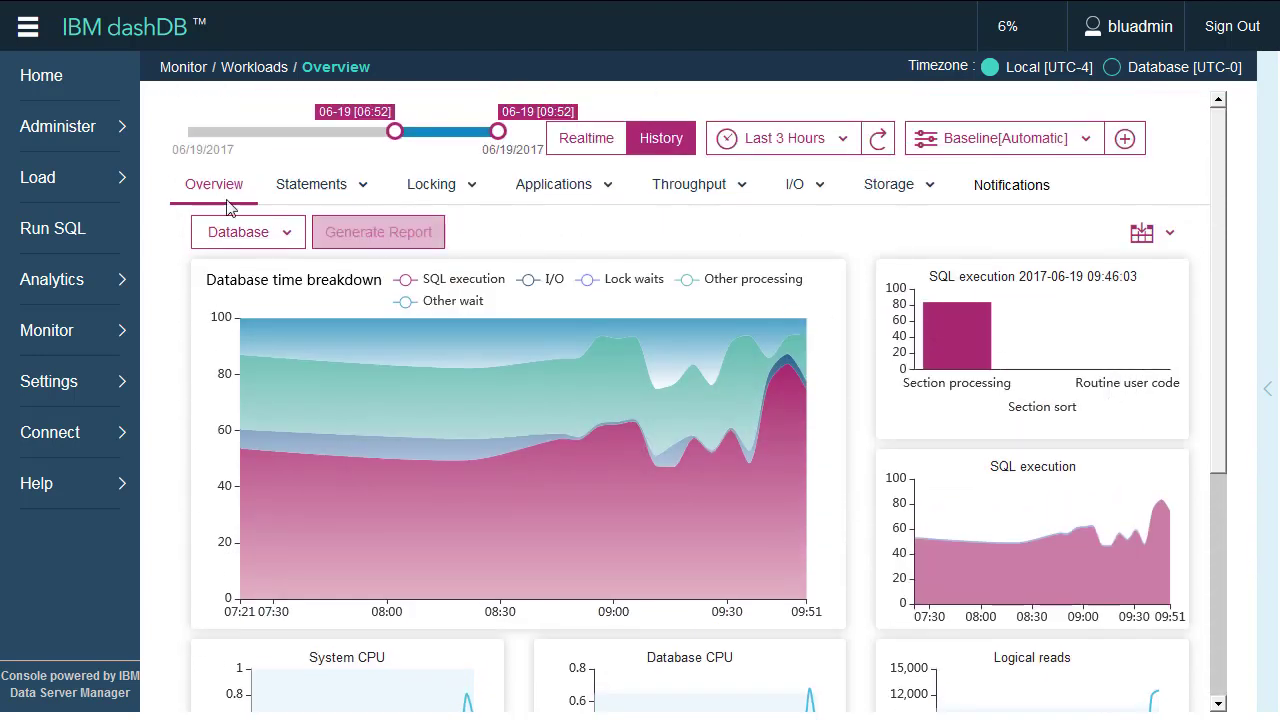
Filter the workload monitoring overview from the whole database to workload WL_0.
click(284, 232)
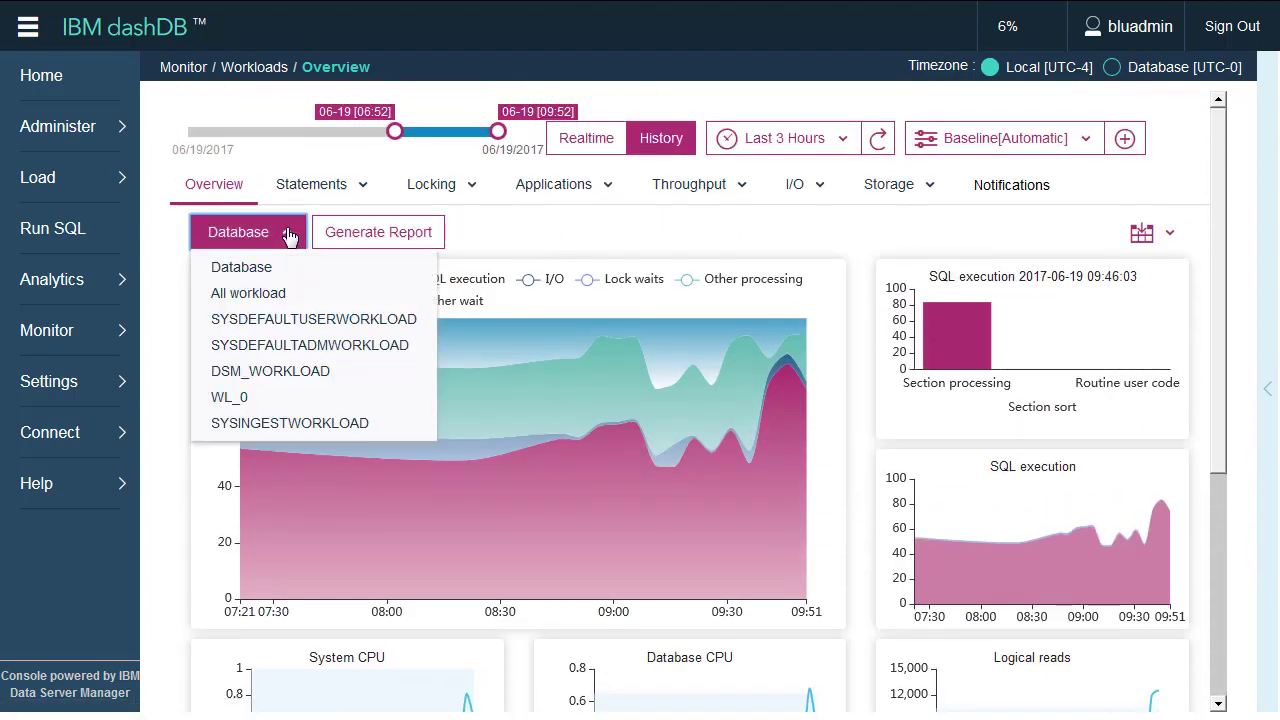
click(250, 398)
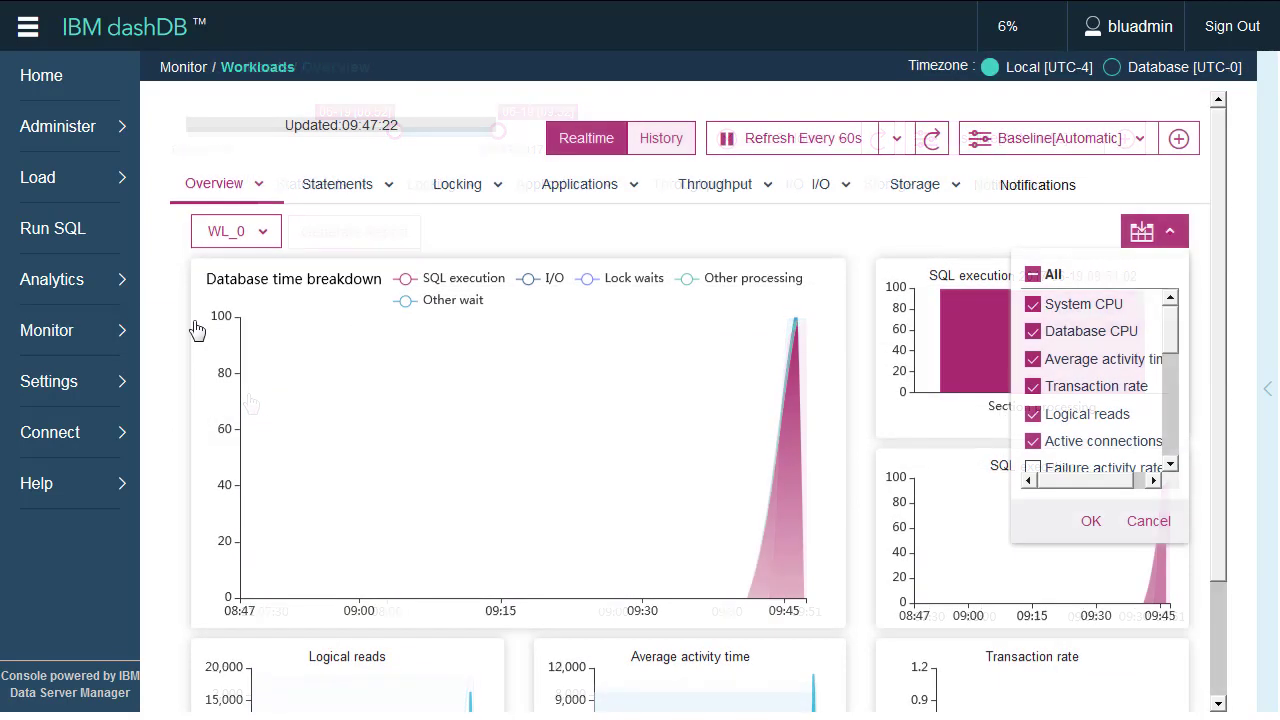
click(263, 240)
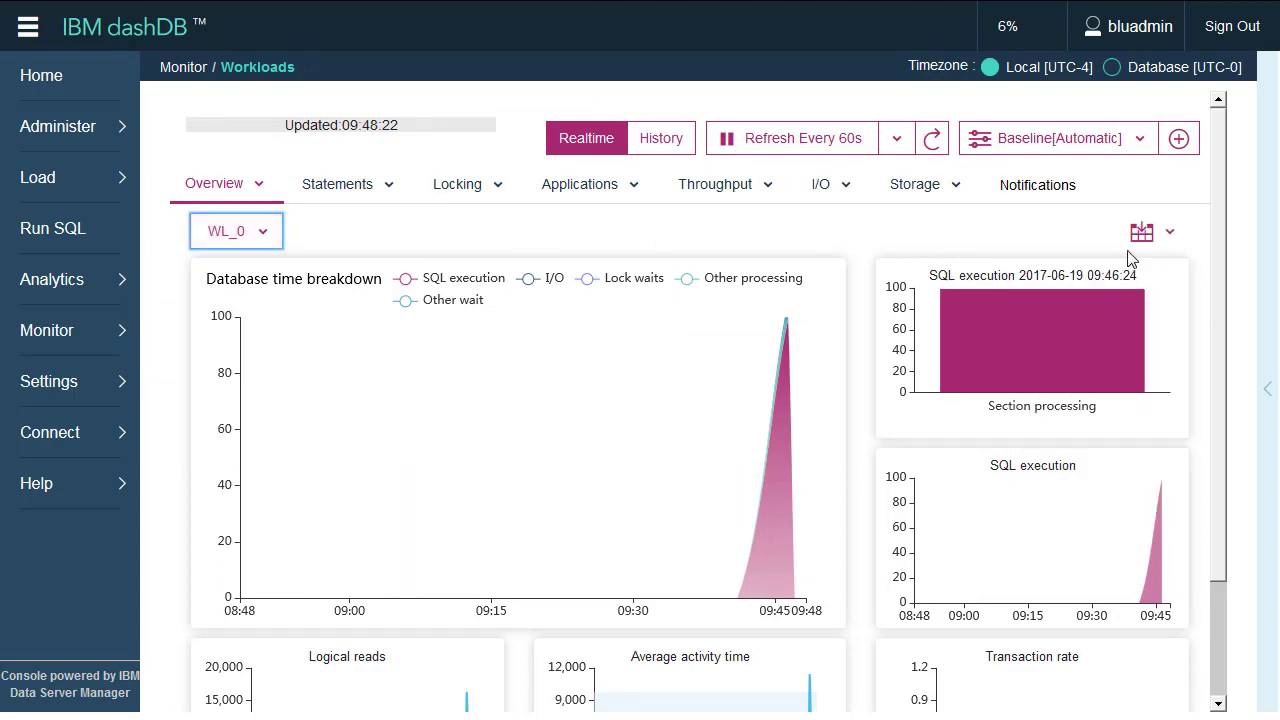
Review the metrics that can be shown as charts in the WL_0 overview, and leave the selection without changes.
click(1172, 236)
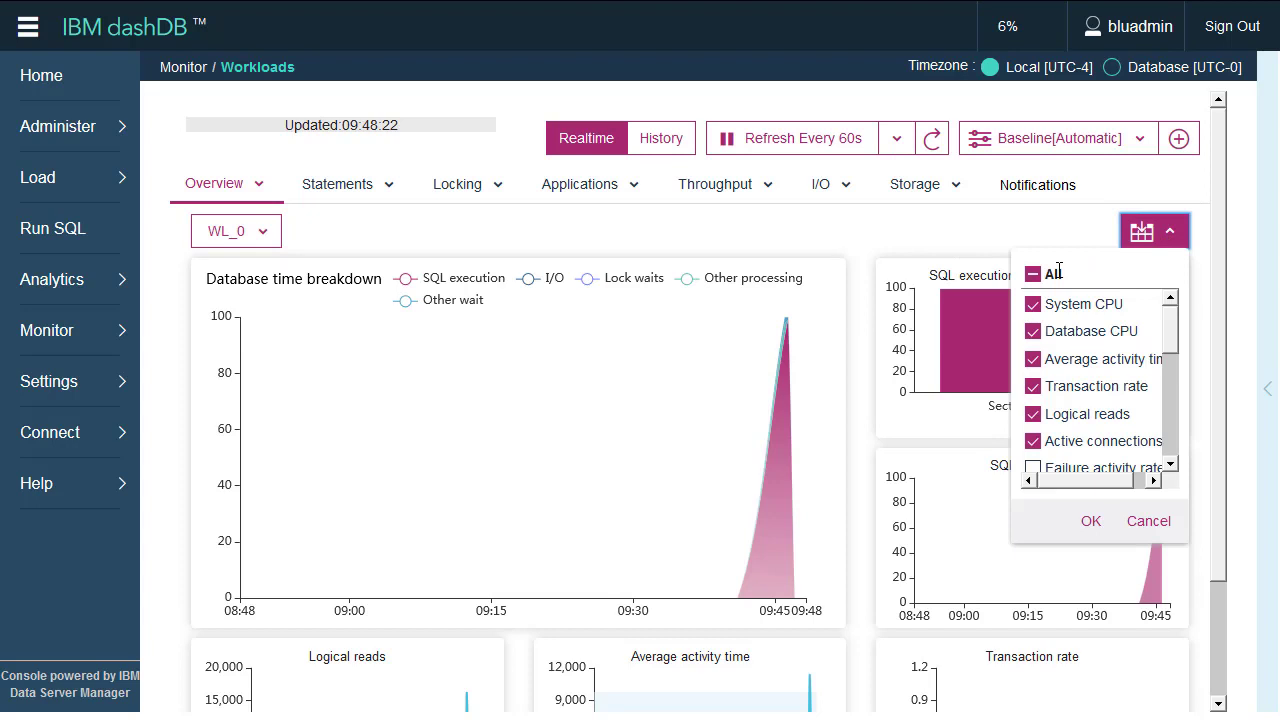
scroll(1059, 313, down, 2)
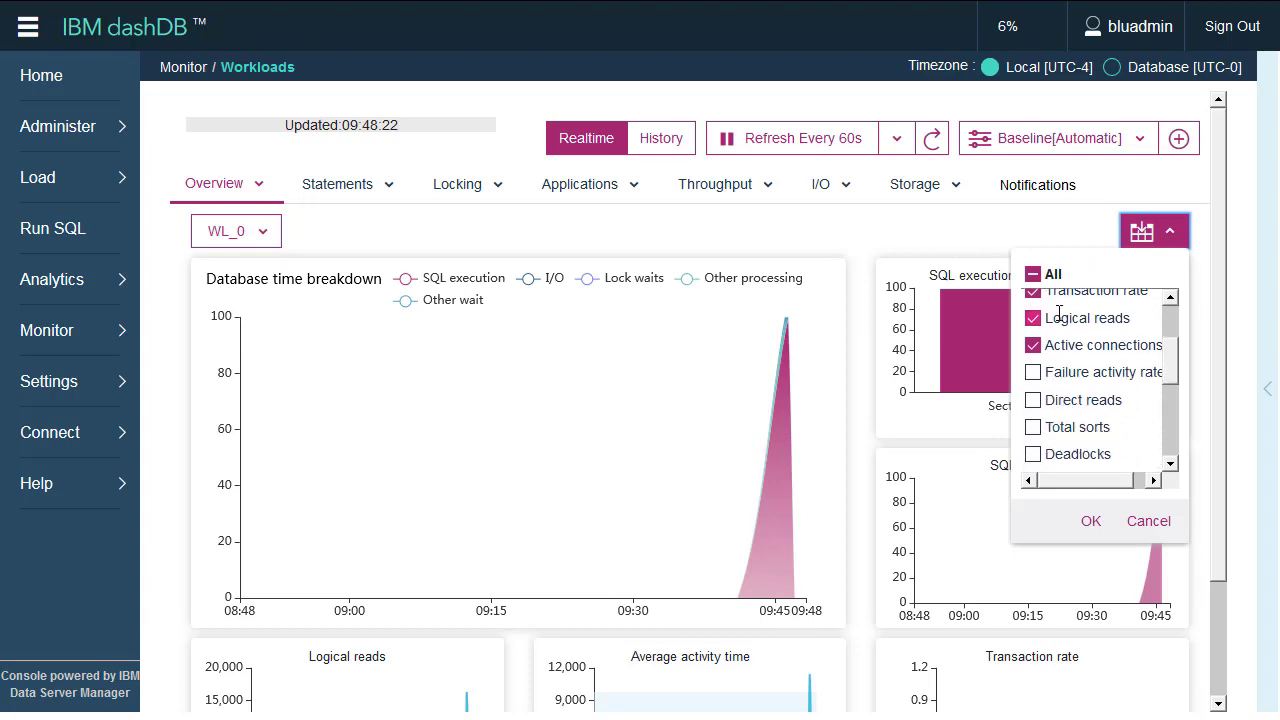
scroll(1059, 313, down, 4)
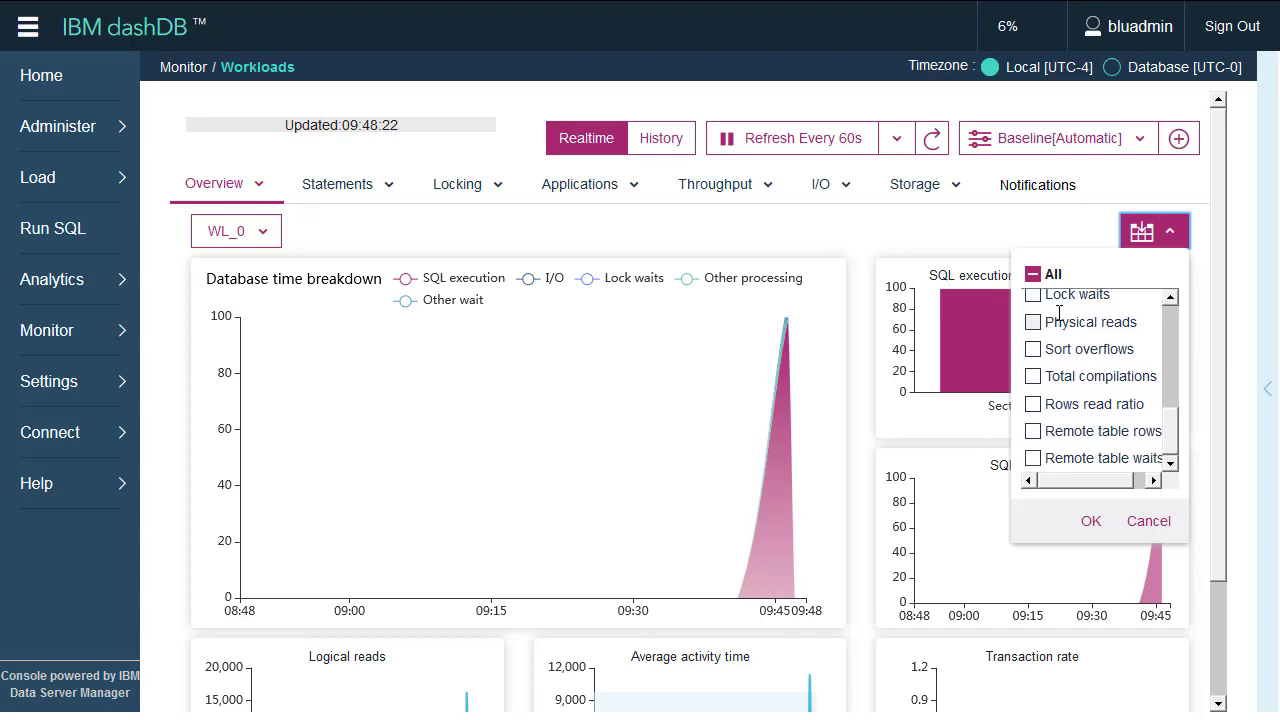
scroll(1059, 313, up, 5)
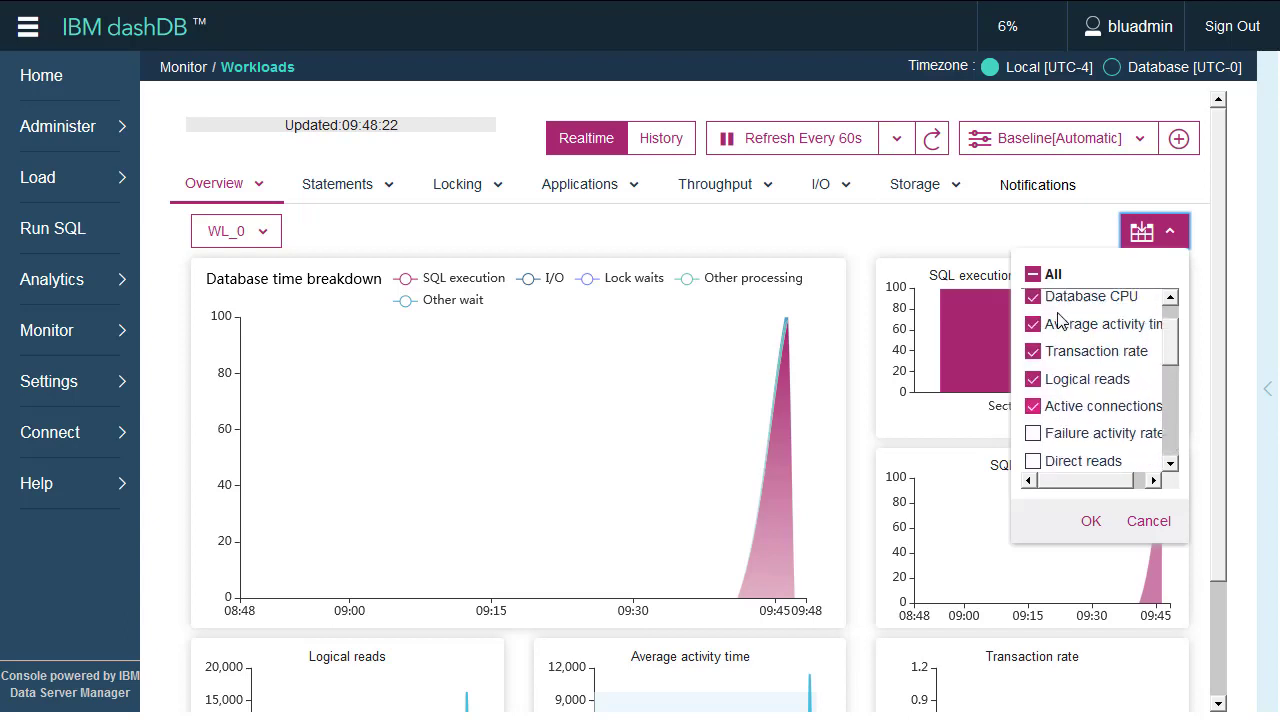
click(1148, 521)
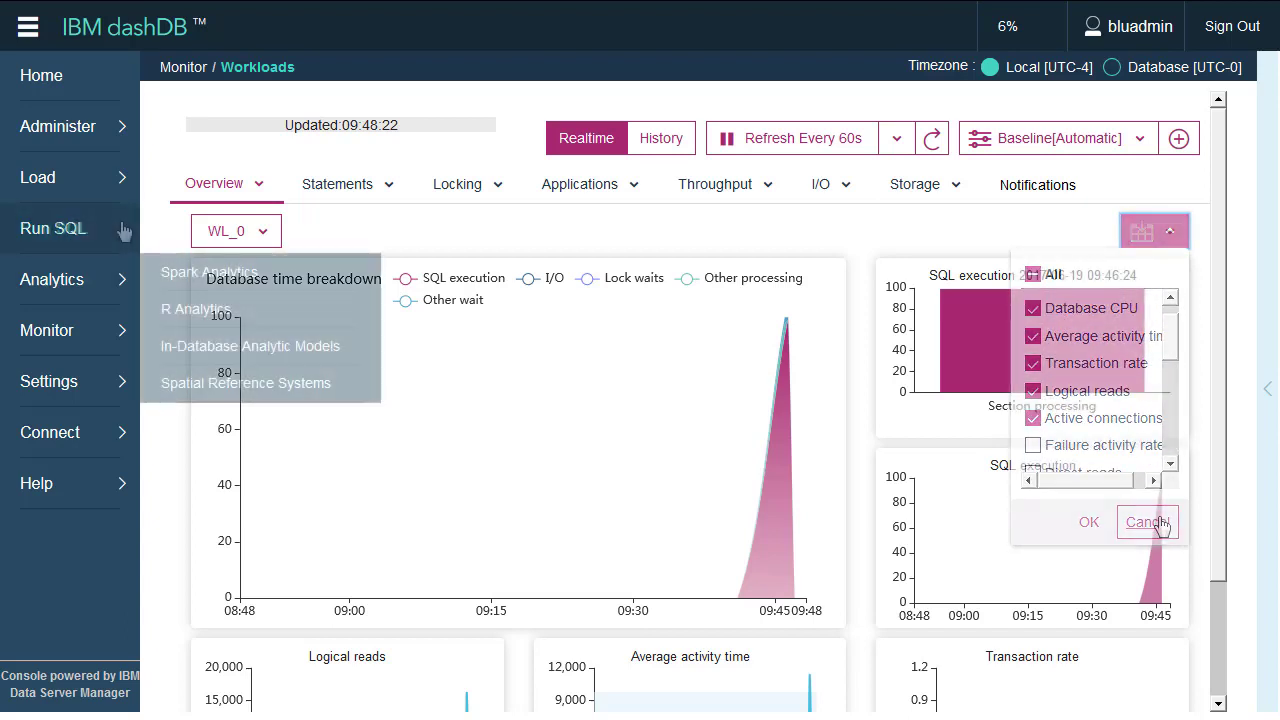
Expand the SQL editor to see the script starting with set current schema tpcds, and run all its statements.
click(121, 230)
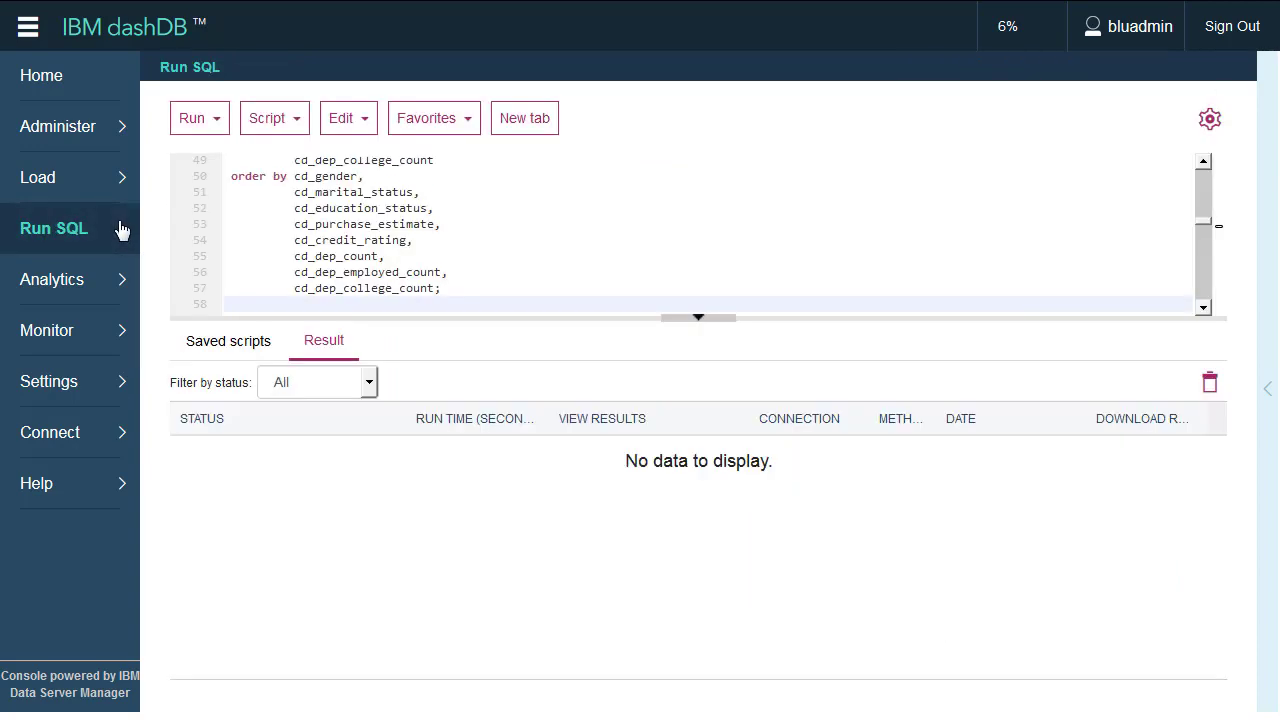
click(700, 320)
scroll(484, 331, up, 10)
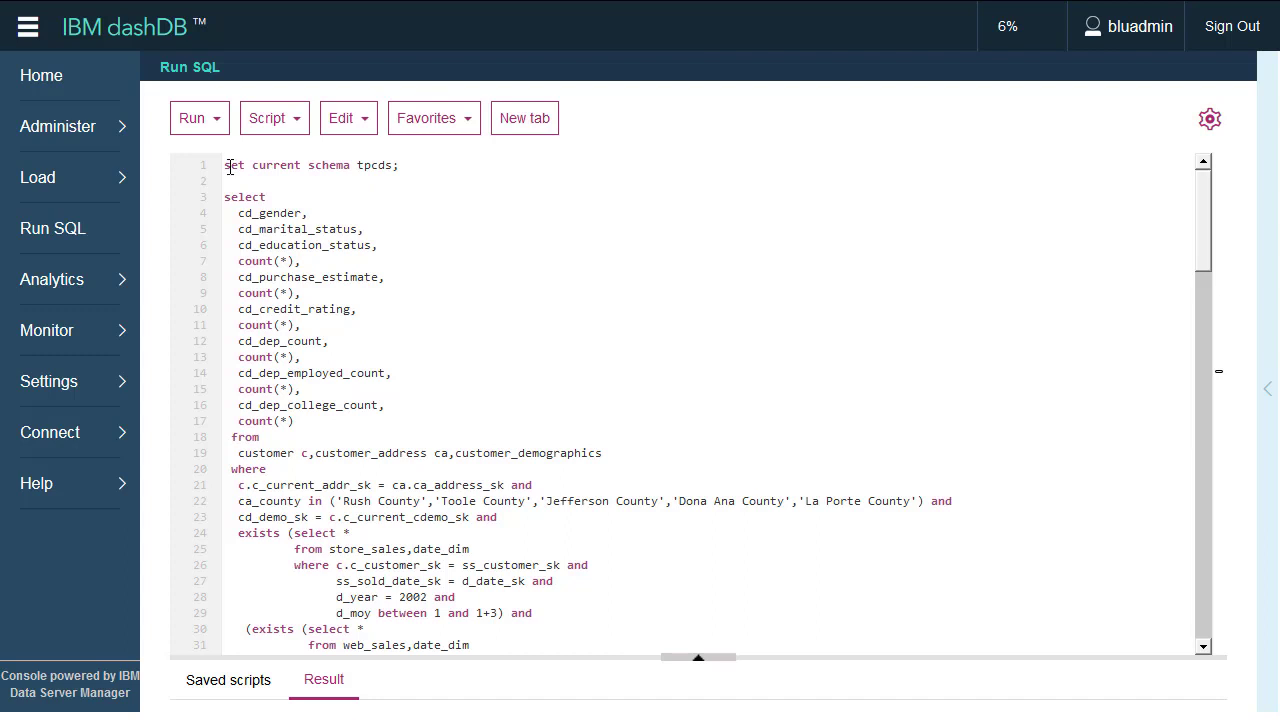
click(230, 167)
click(207, 120)
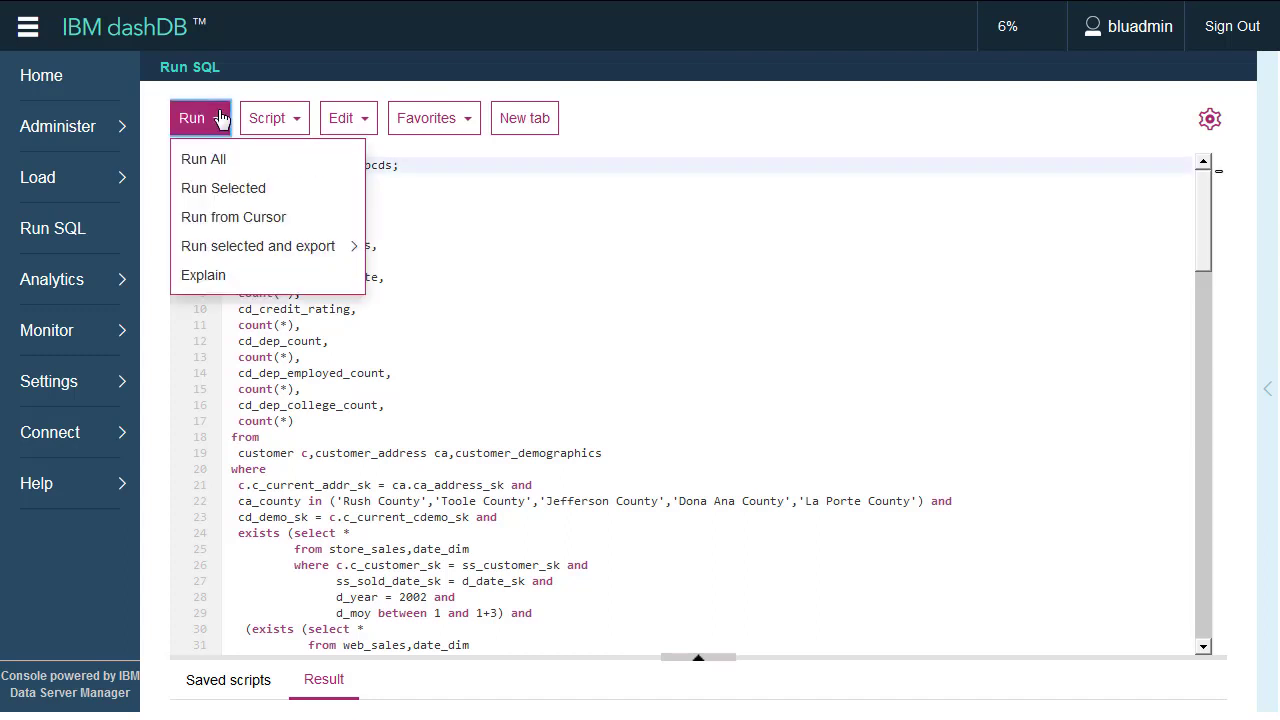
click(210, 165)
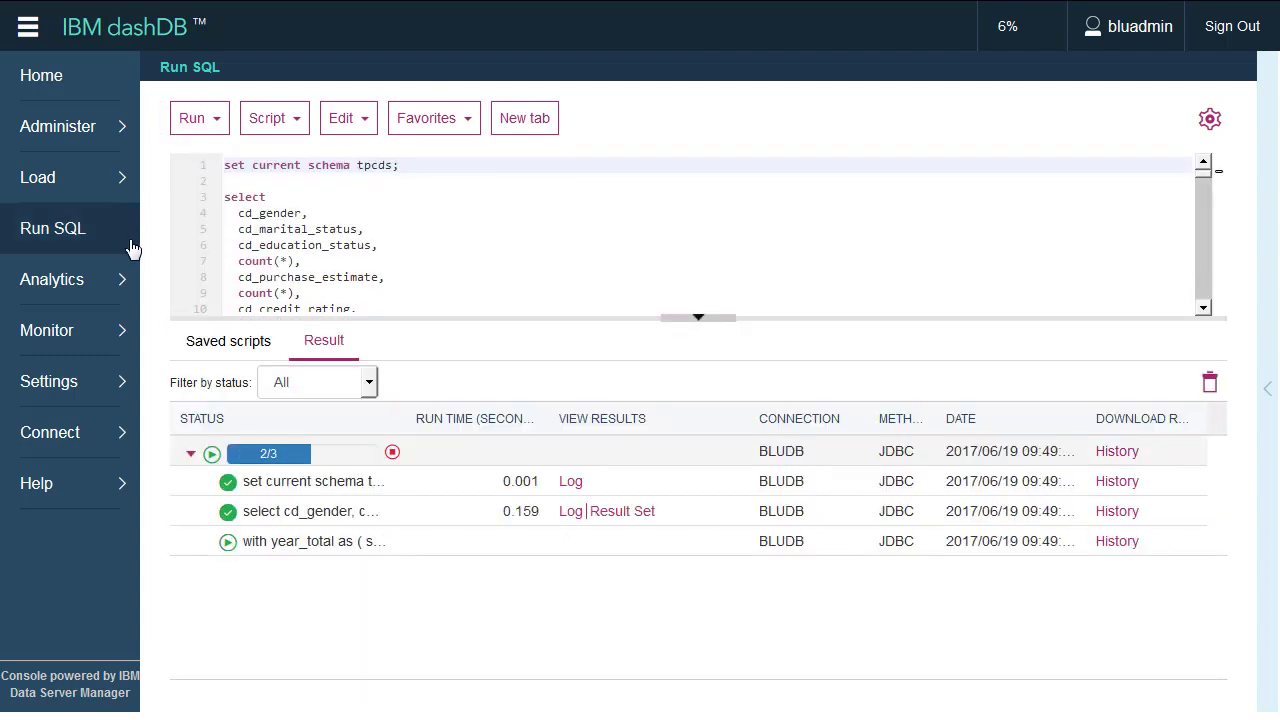
Return to the WL_0 monitoring overview, try a 20-second refresh interval without applying it, and refresh the chart data manually.
mouse_move(120, 331)
click(176, 330)
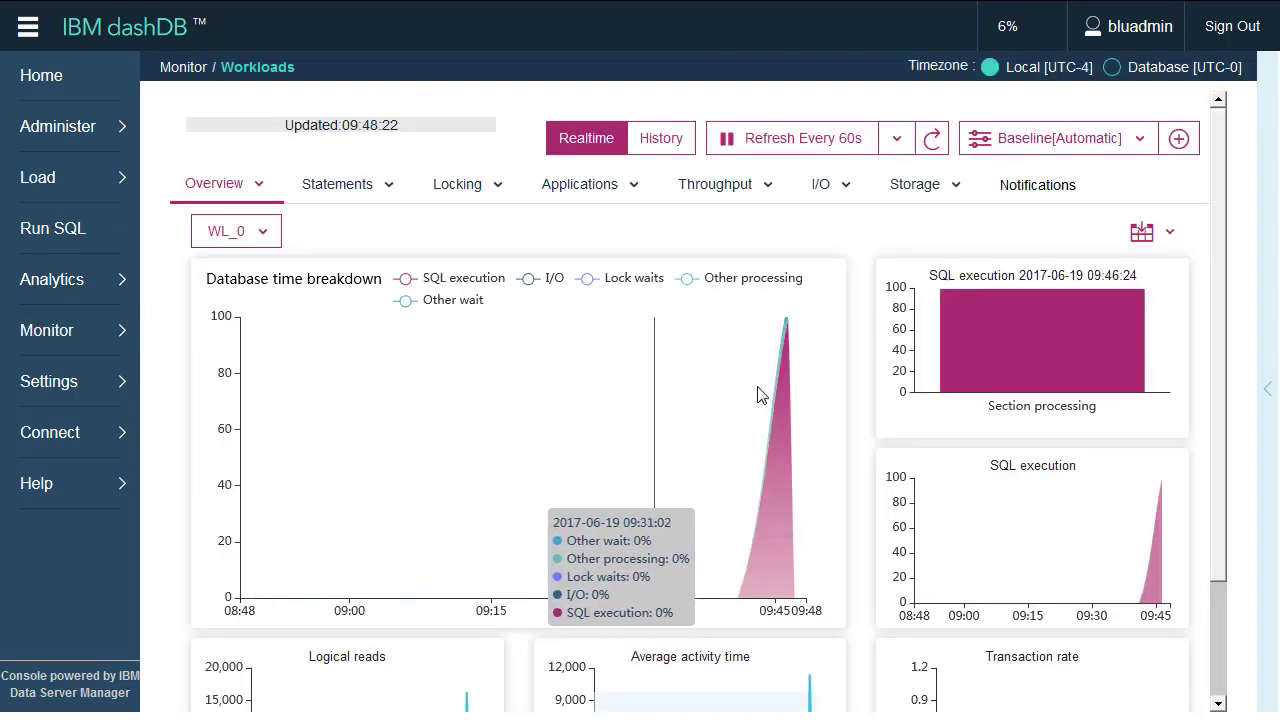
click(894, 137)
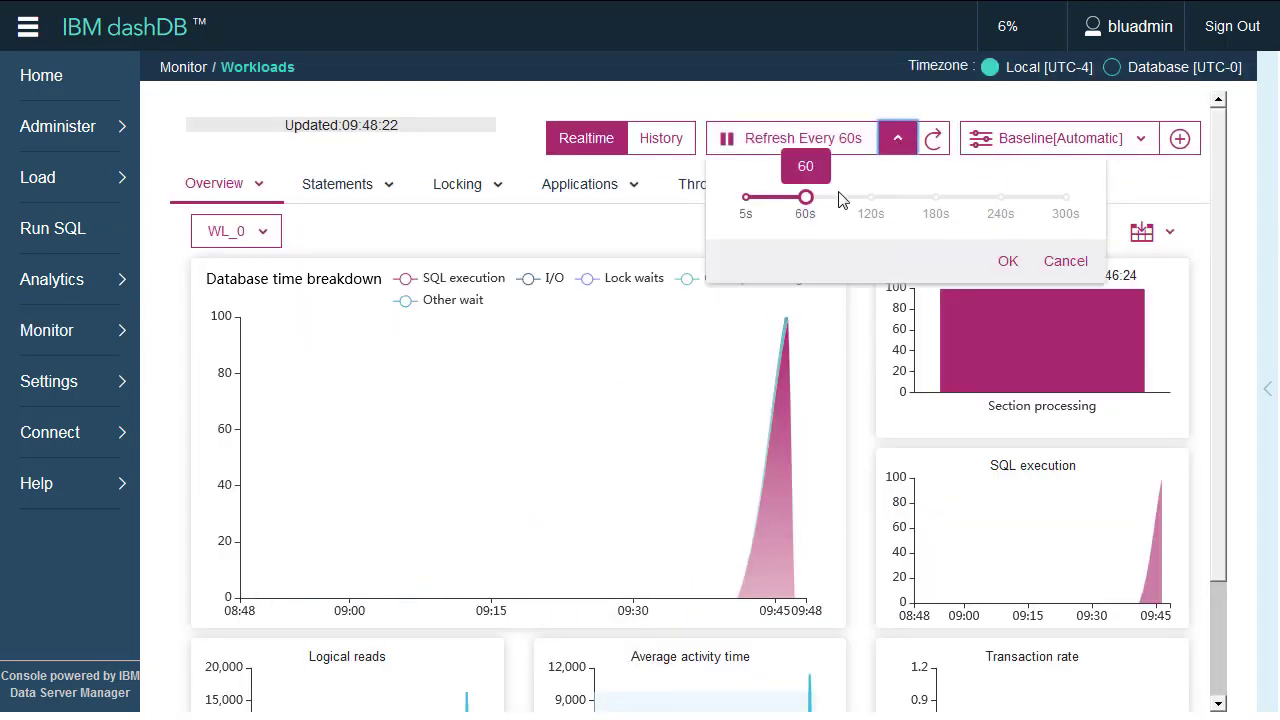
drag(805, 198, 762, 204)
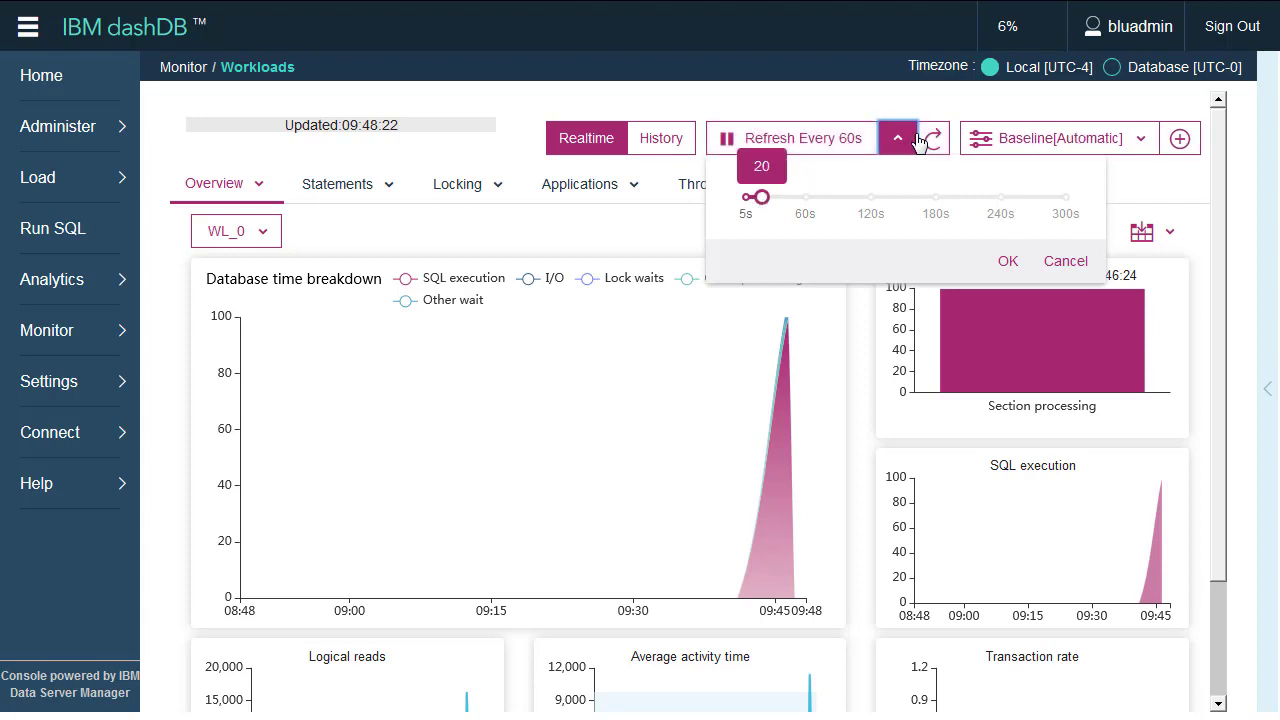
click(933, 138)
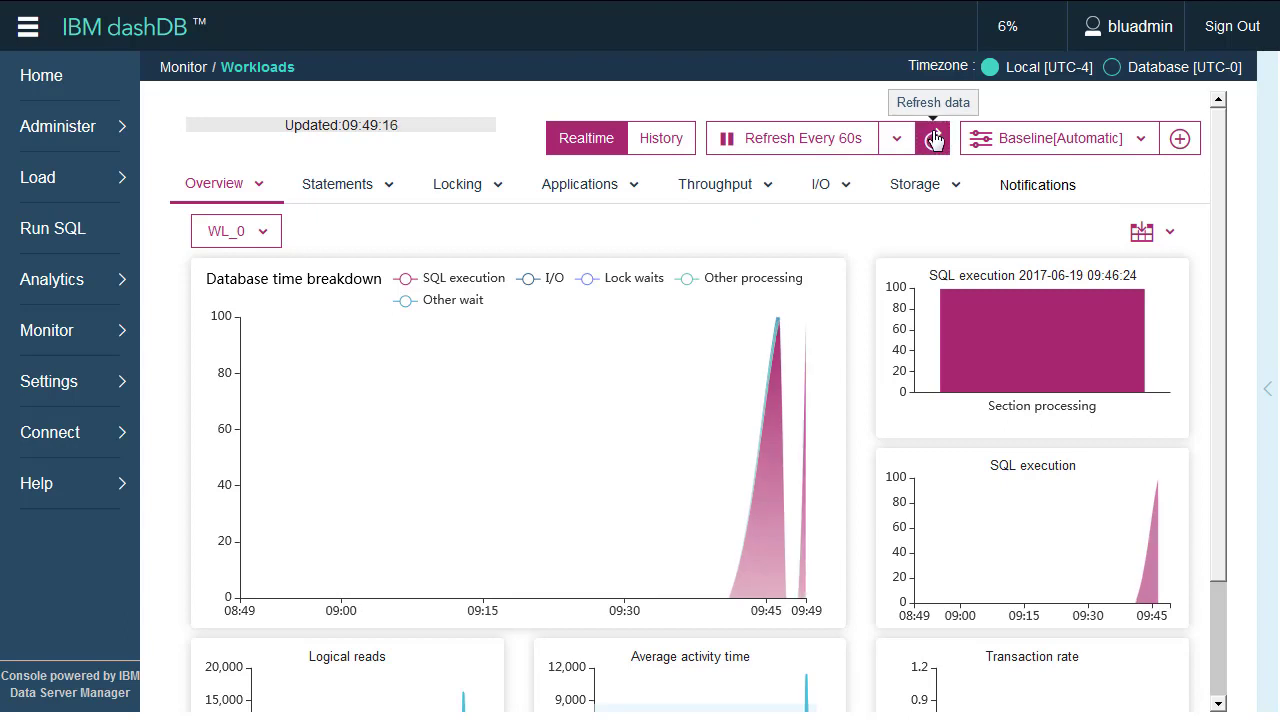
click(934, 140)
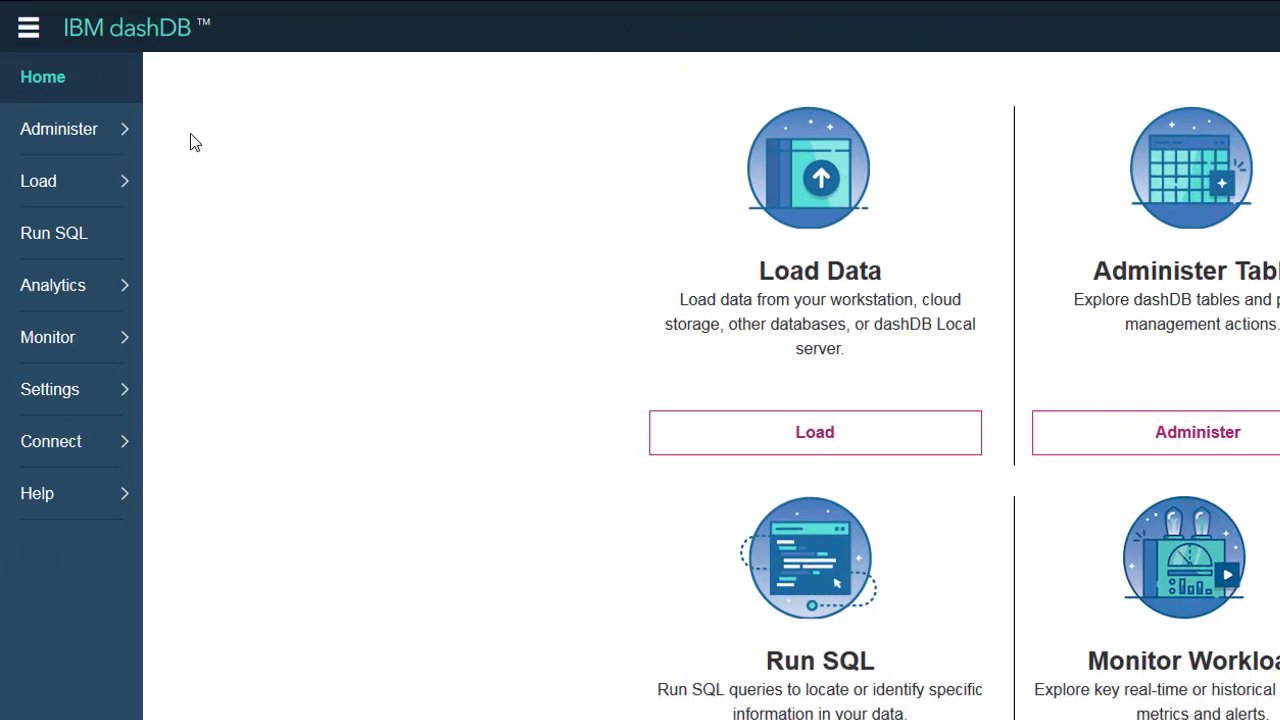
Add workloads by application name for DSMRtMonBg and DS_ConnMgt_, generating the CREATE WORKLOAD script.
click(114, 131)
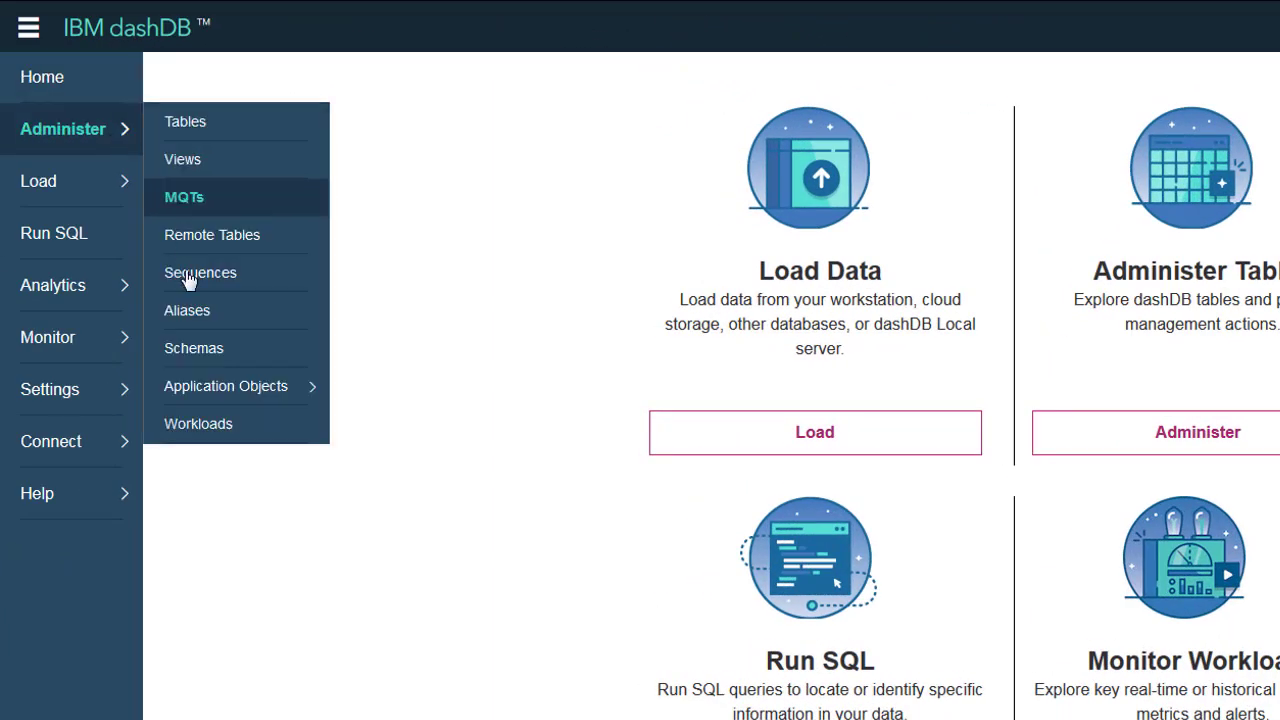
click(202, 424)
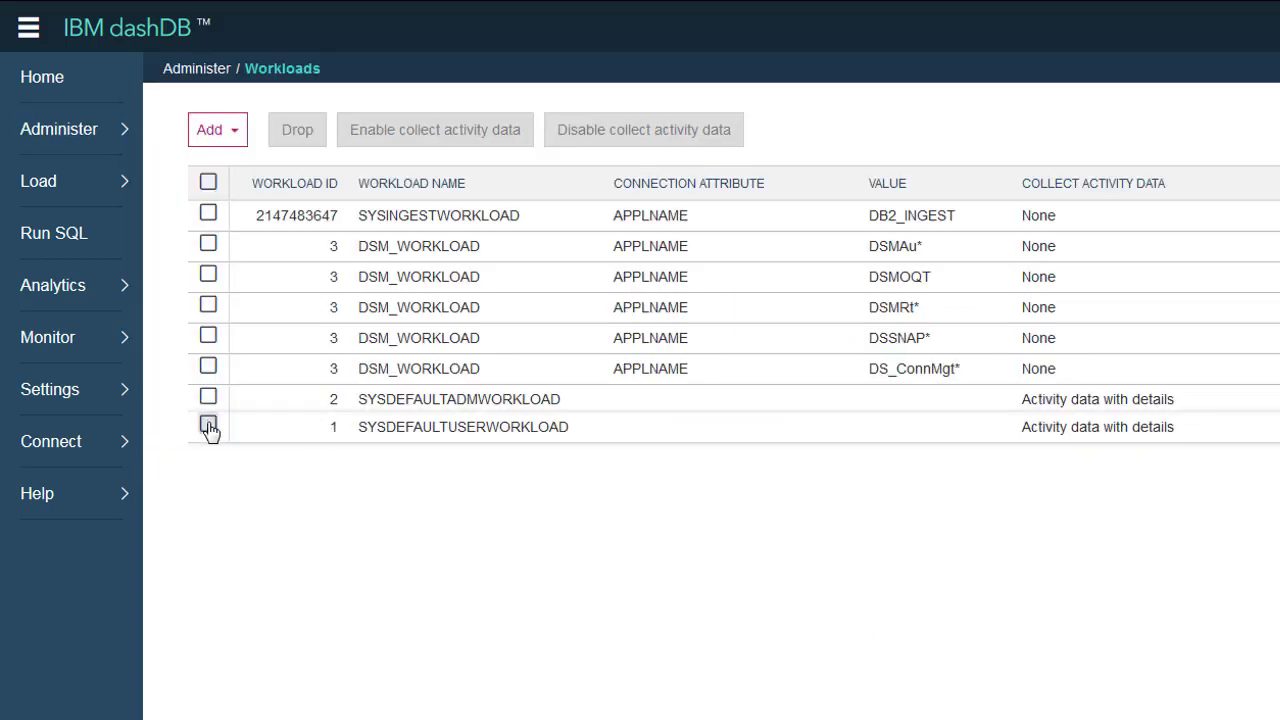
click(235, 135)
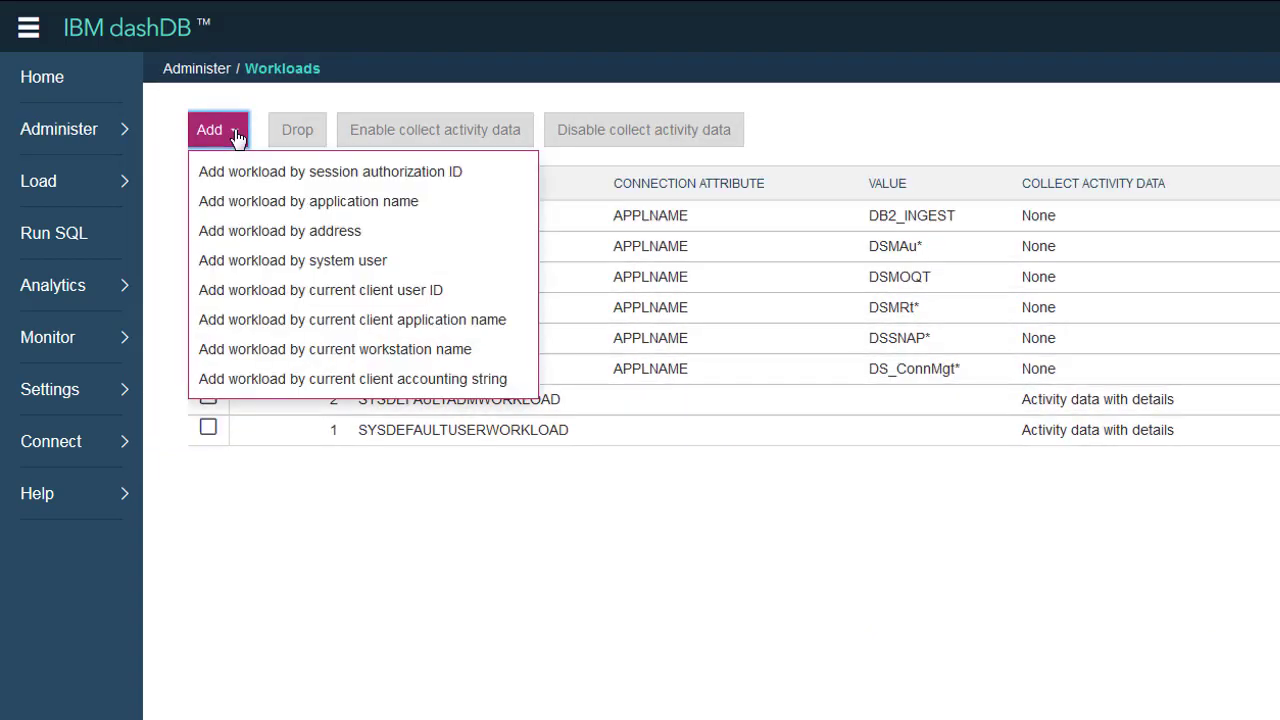
click(247, 204)
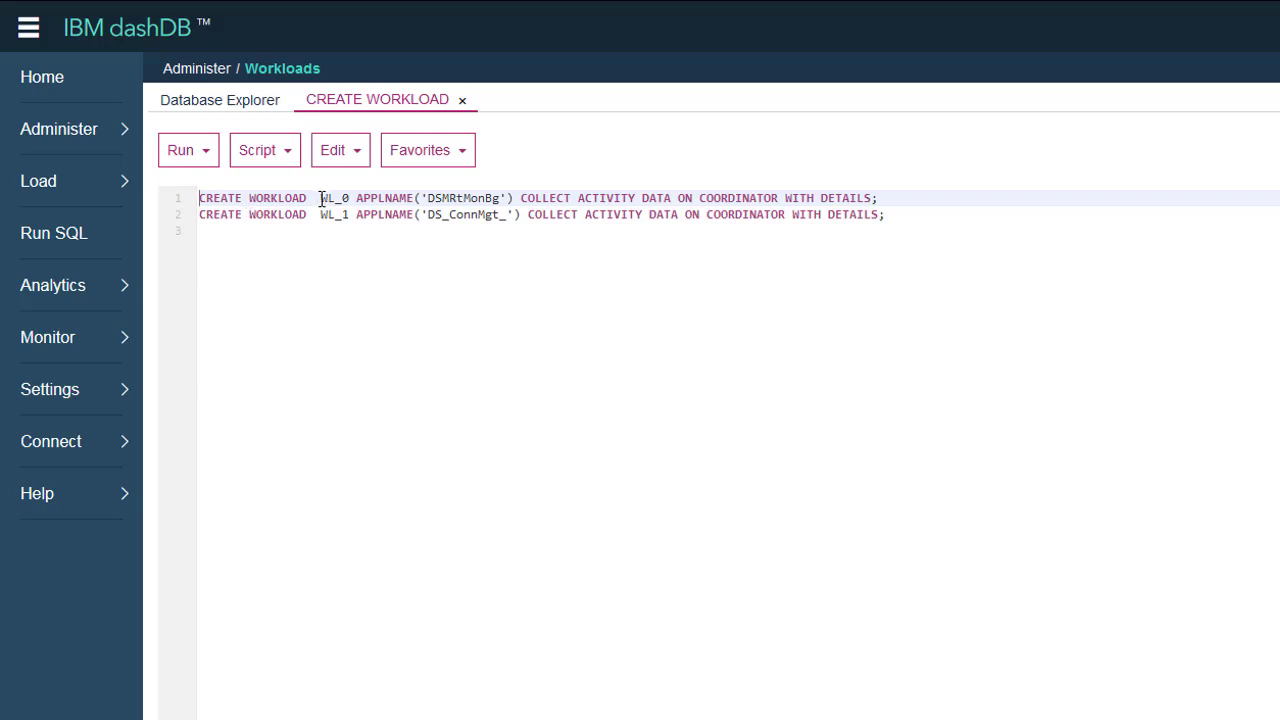
Rename the workloads in the CREATE WORKLOAD script to WORK1 for DSMRtMonBg and WORK2 for DS_ConnMgt_.
drag(321, 198, 349, 195)
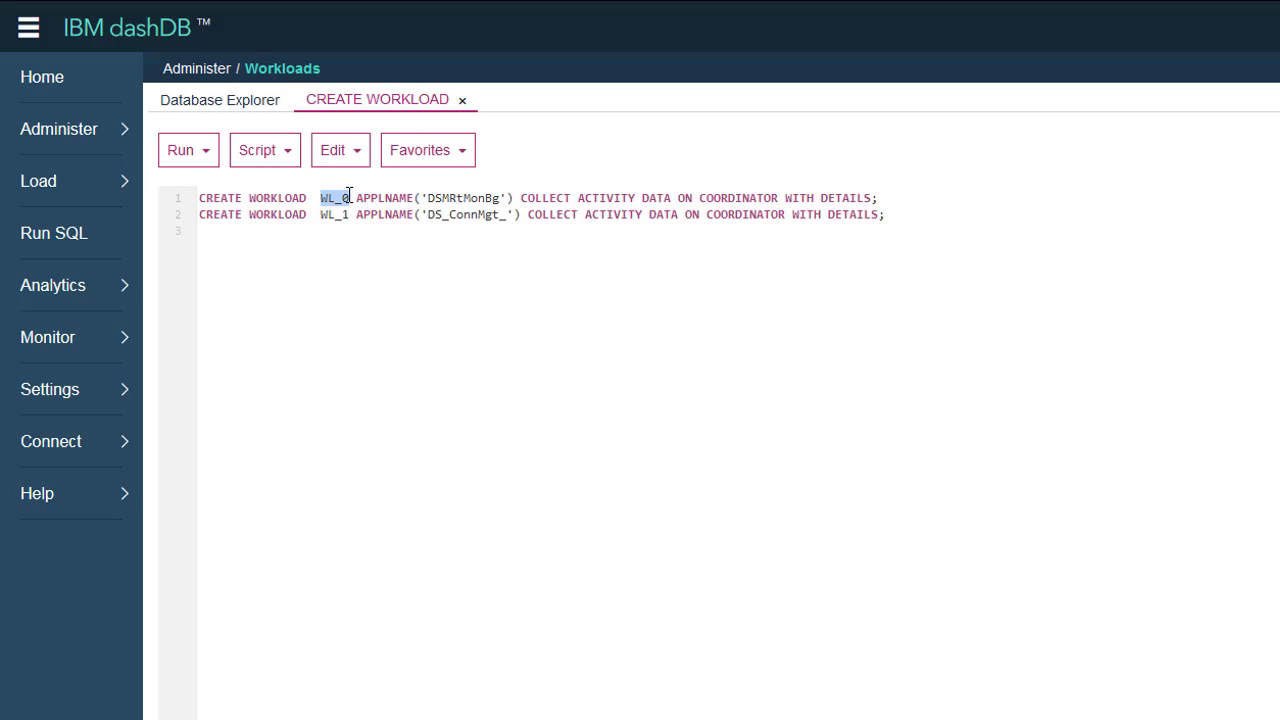
text(WORK)
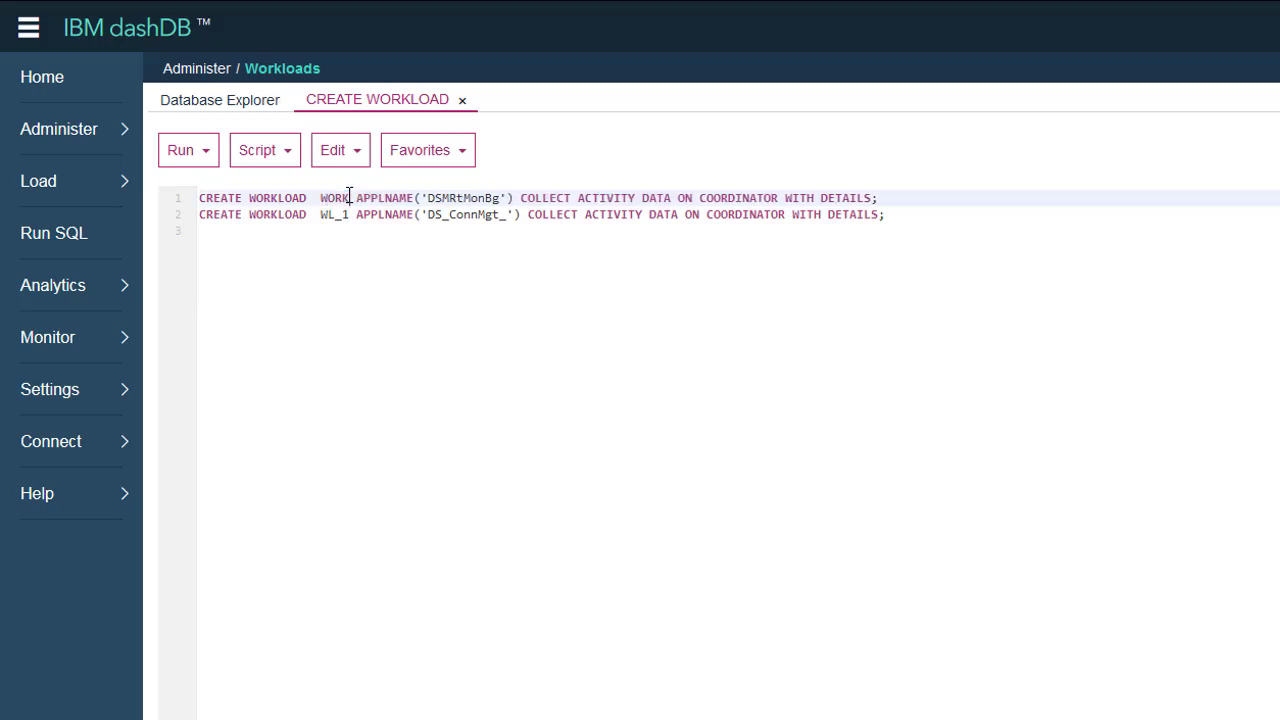
text(1)
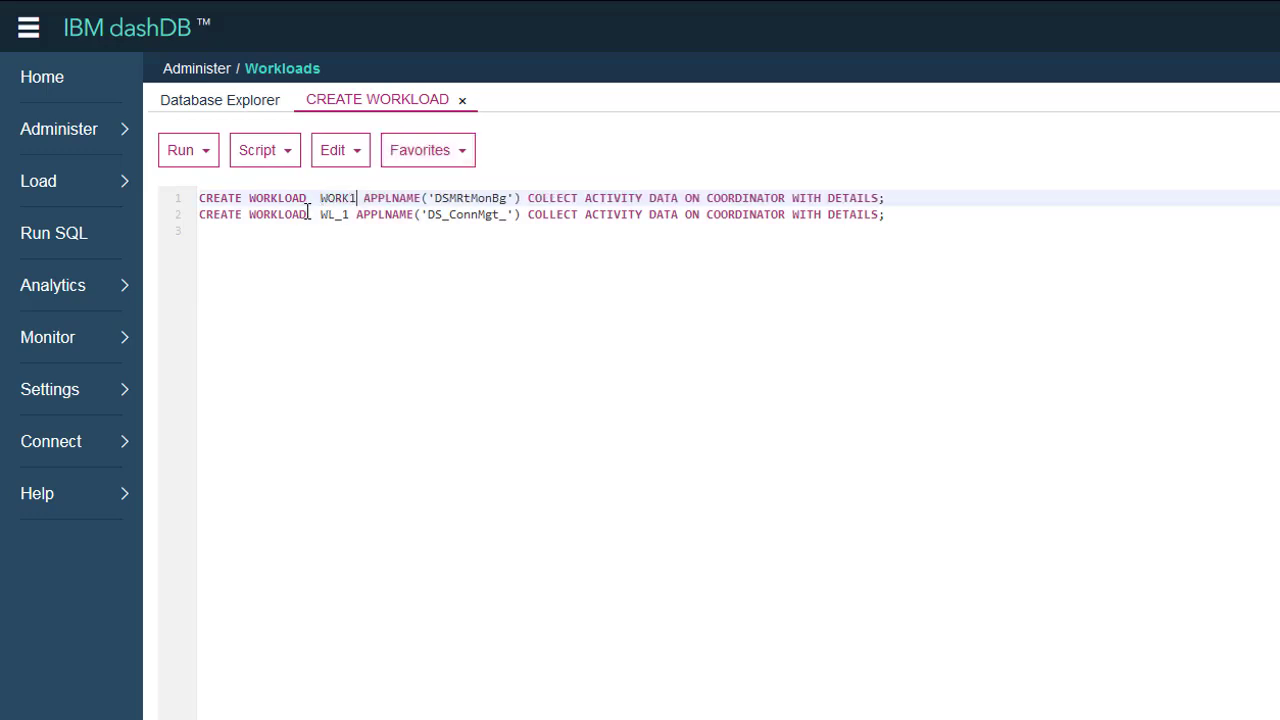
drag(321, 215, 350, 216)
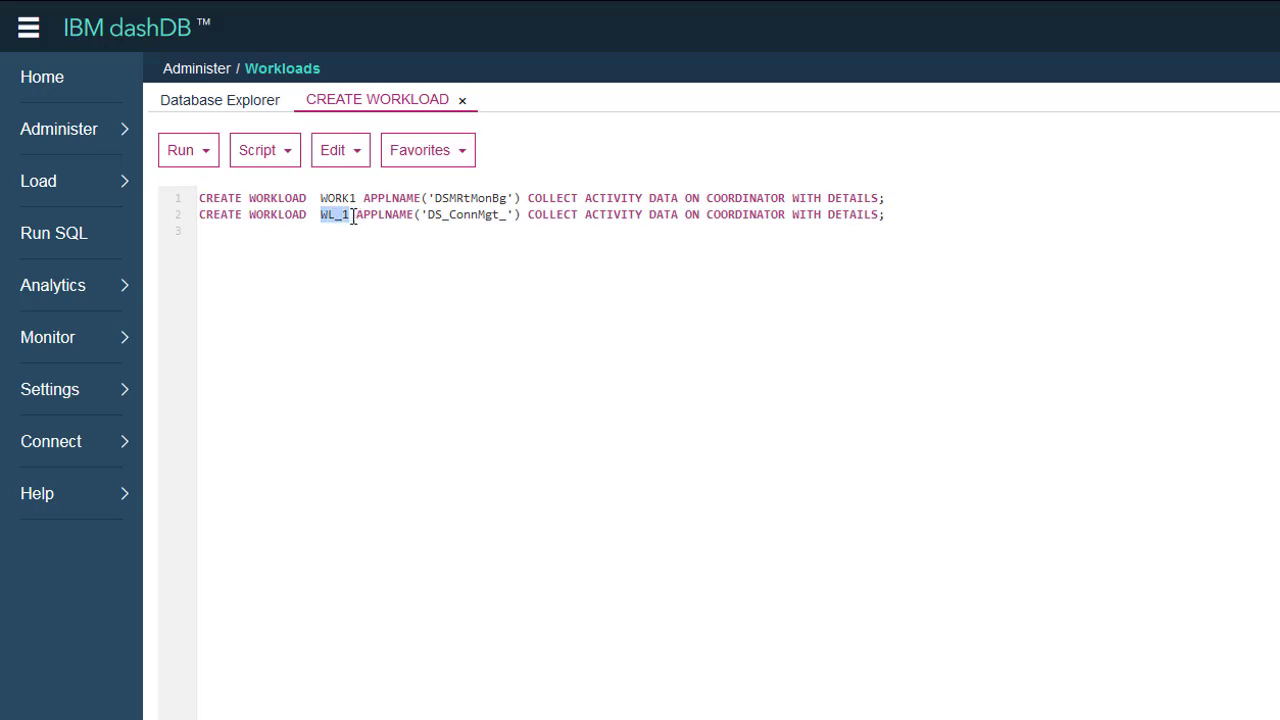
text(WORK2)
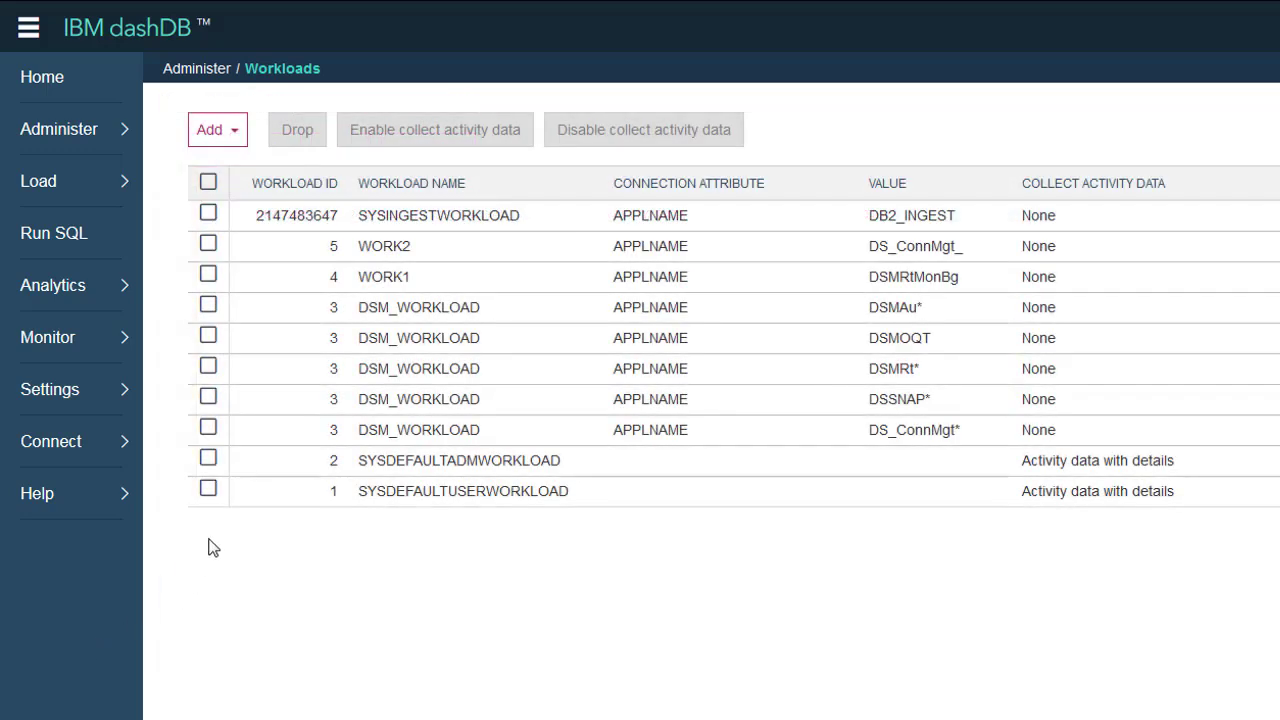
Enable activity data collection for workload WORK1 by running the generated ALTER WORKLOAD statement, and close the script.
click(410, 244)
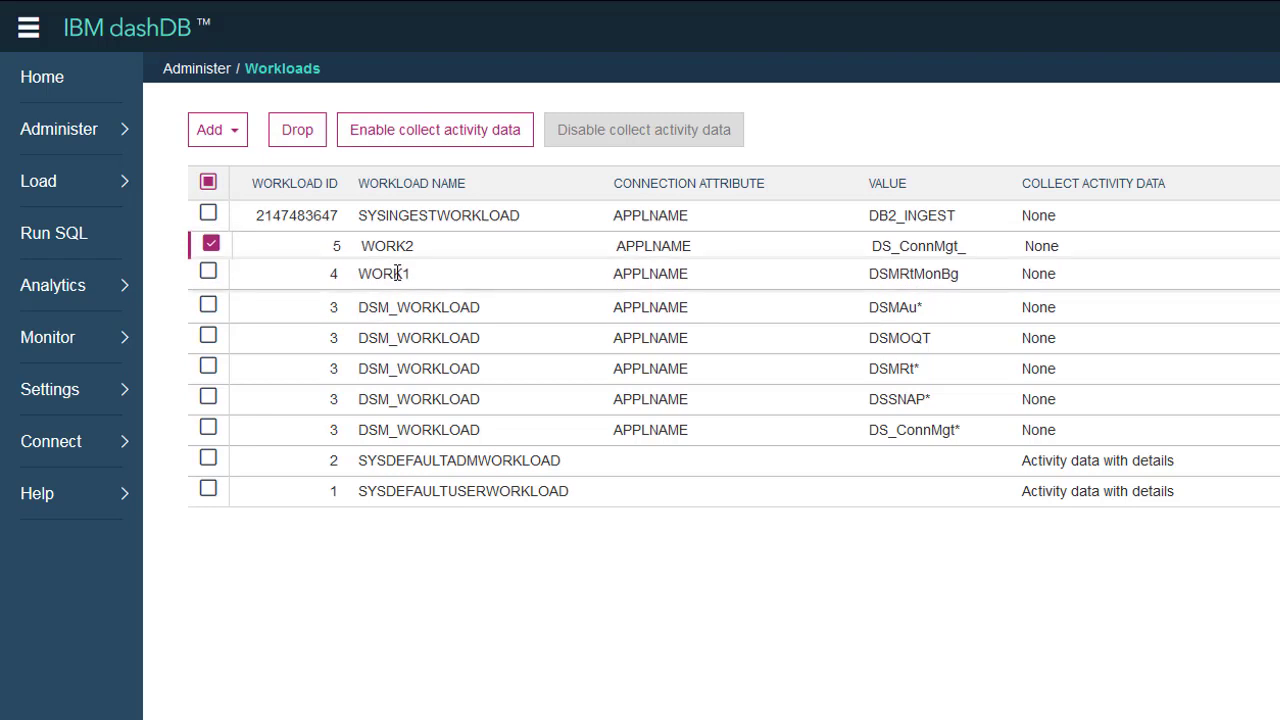
click(396, 274)
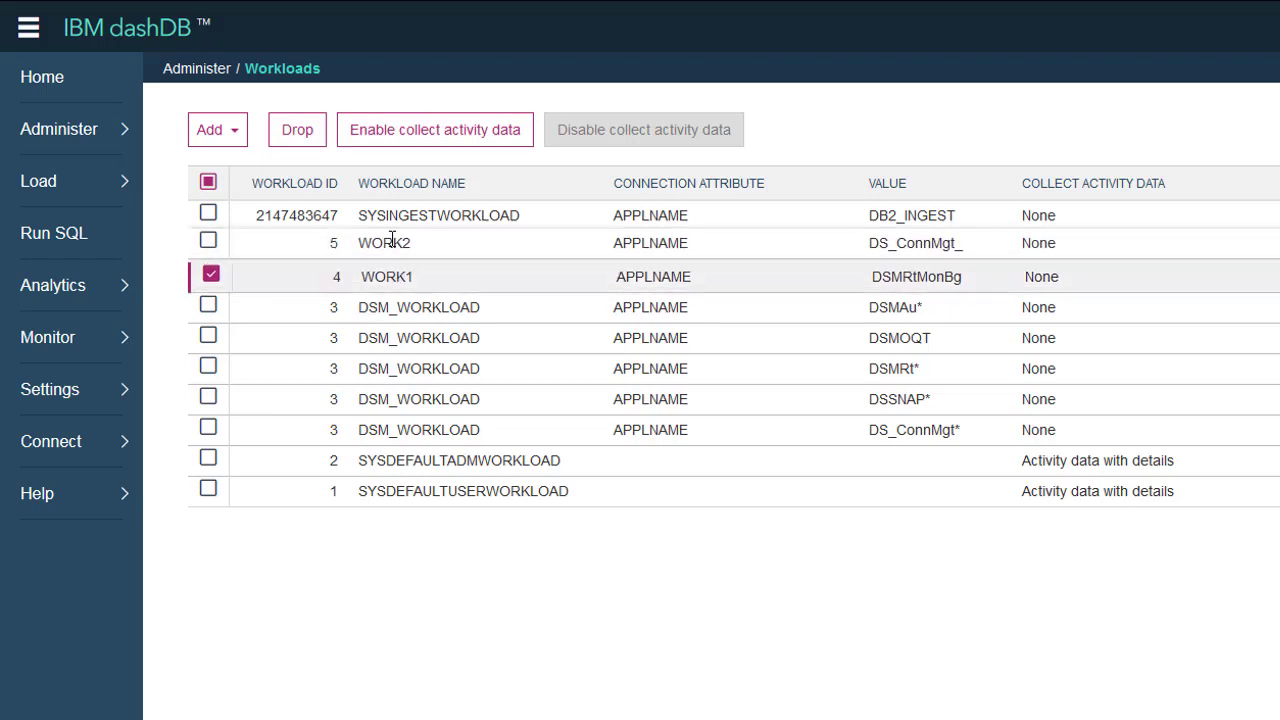
click(415, 130)
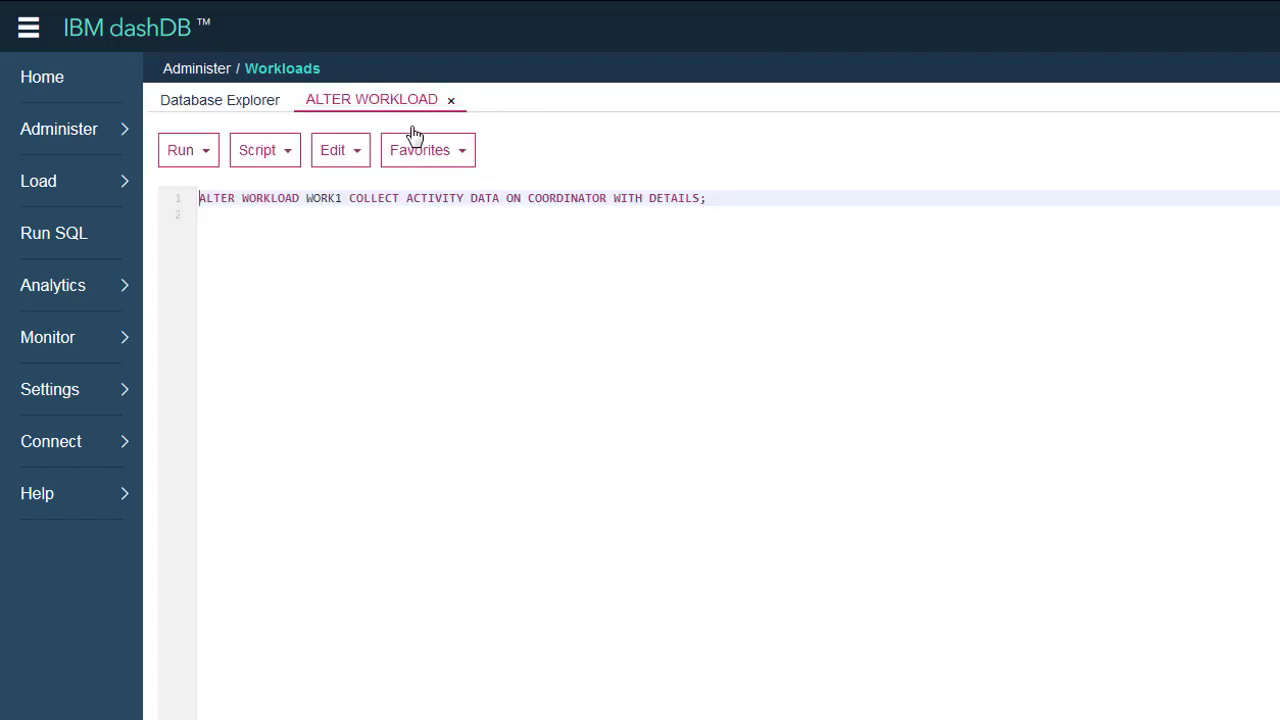
click(198, 155)
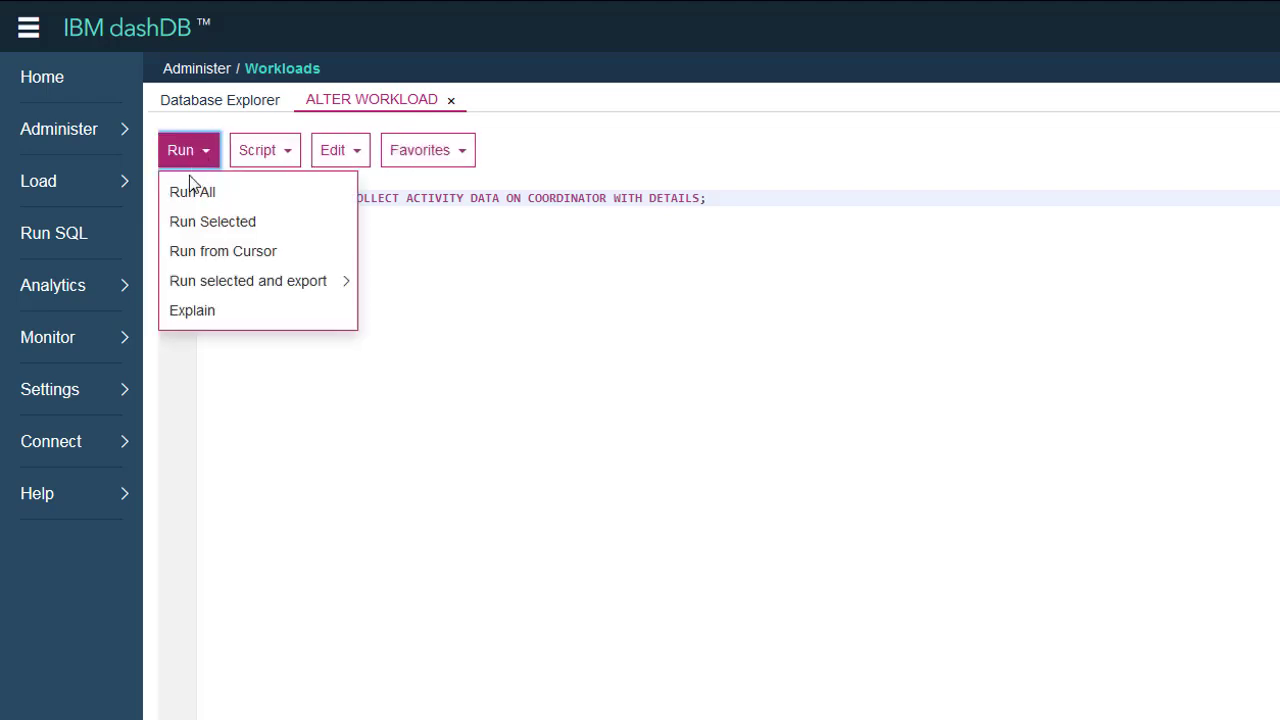
click(207, 194)
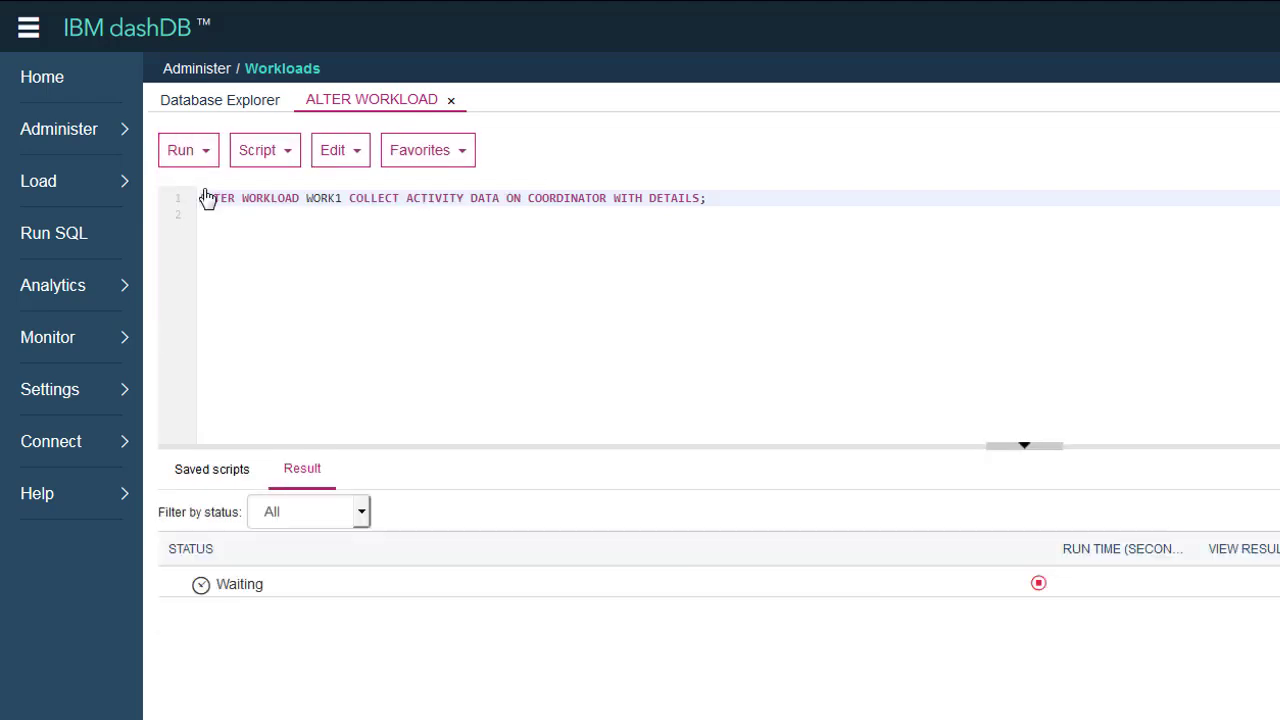
click(451, 101)
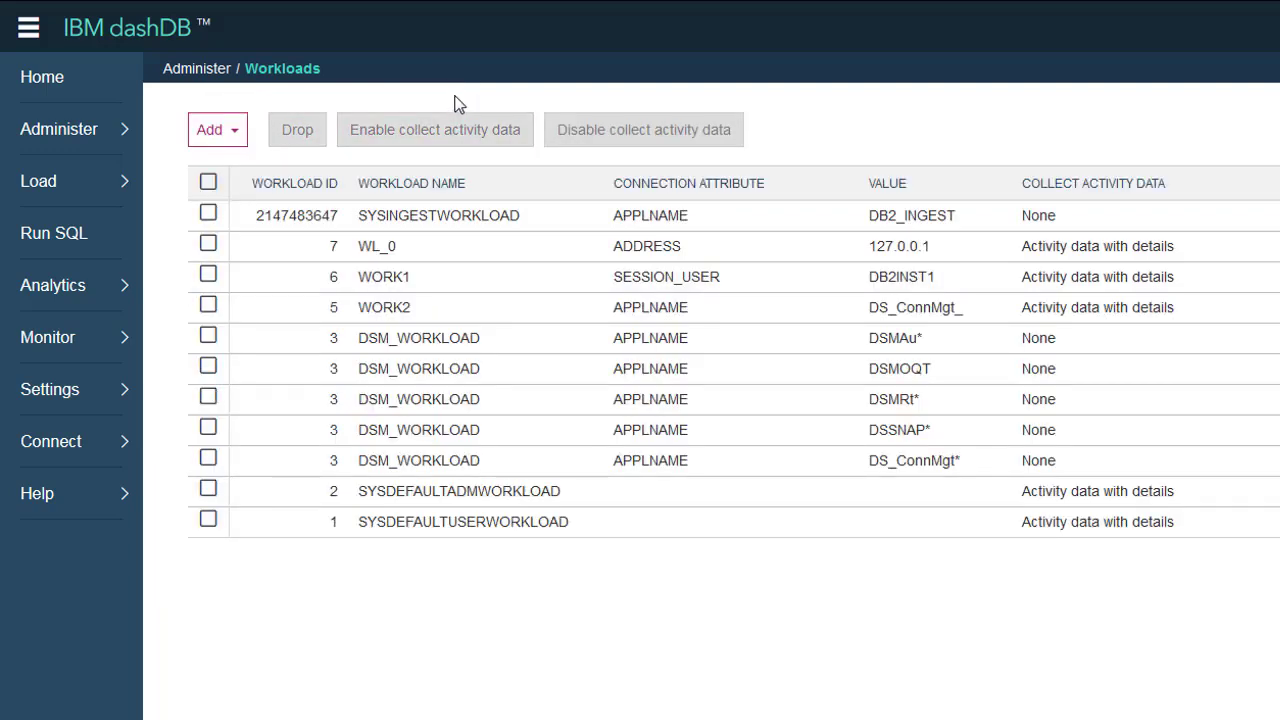
Open the realtime workload monitoring overview and view its charts for SYSDEFAULTUSERWORKLOAD and for All workload.
click(121, 341)
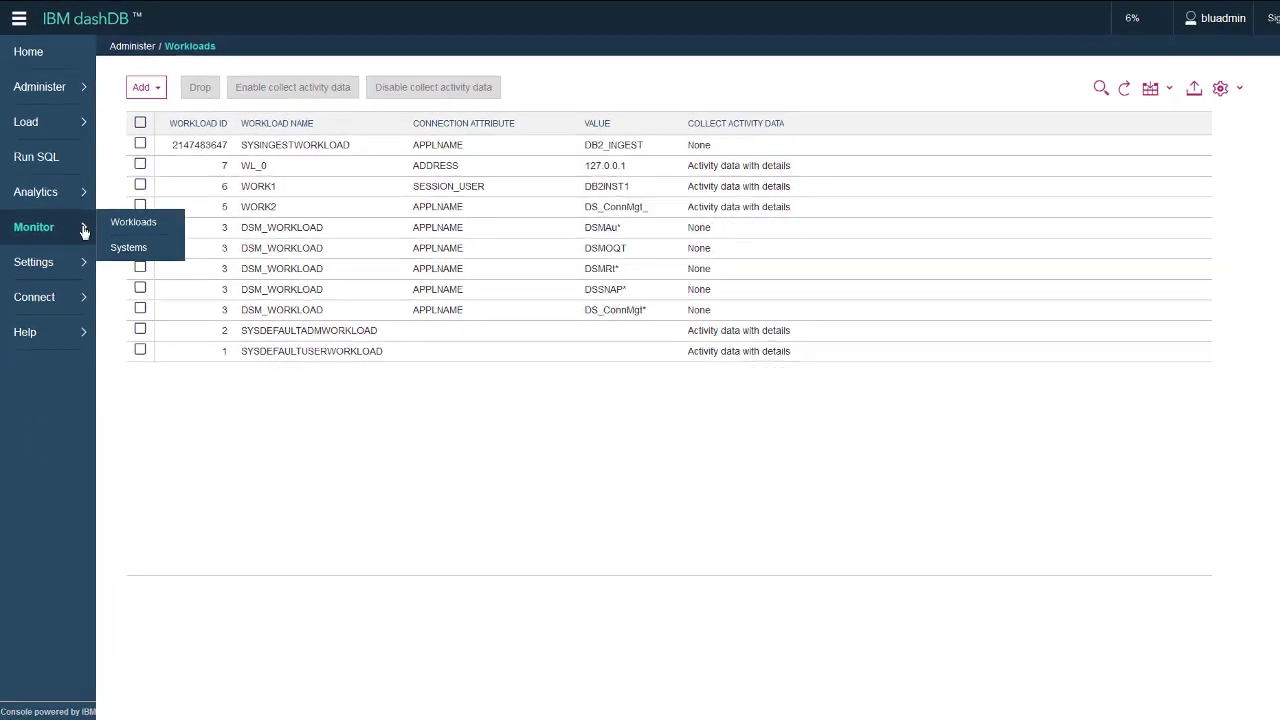
click(129, 218)
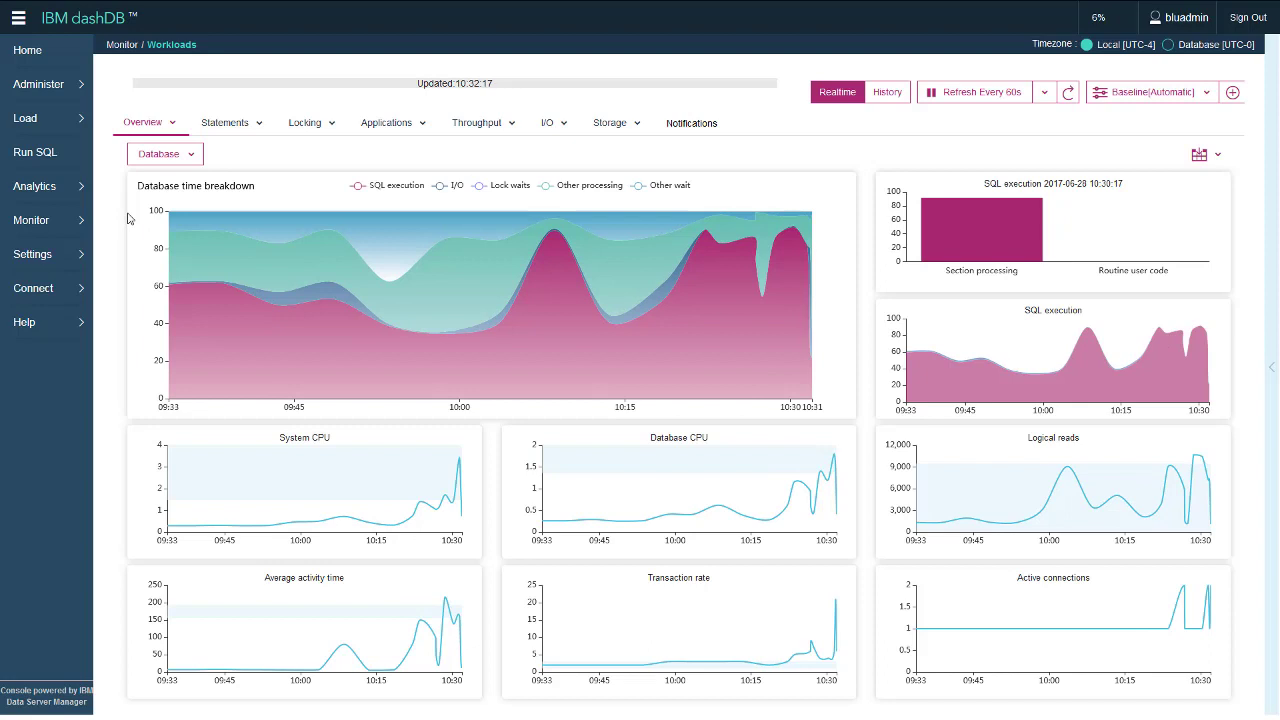
click(193, 158)
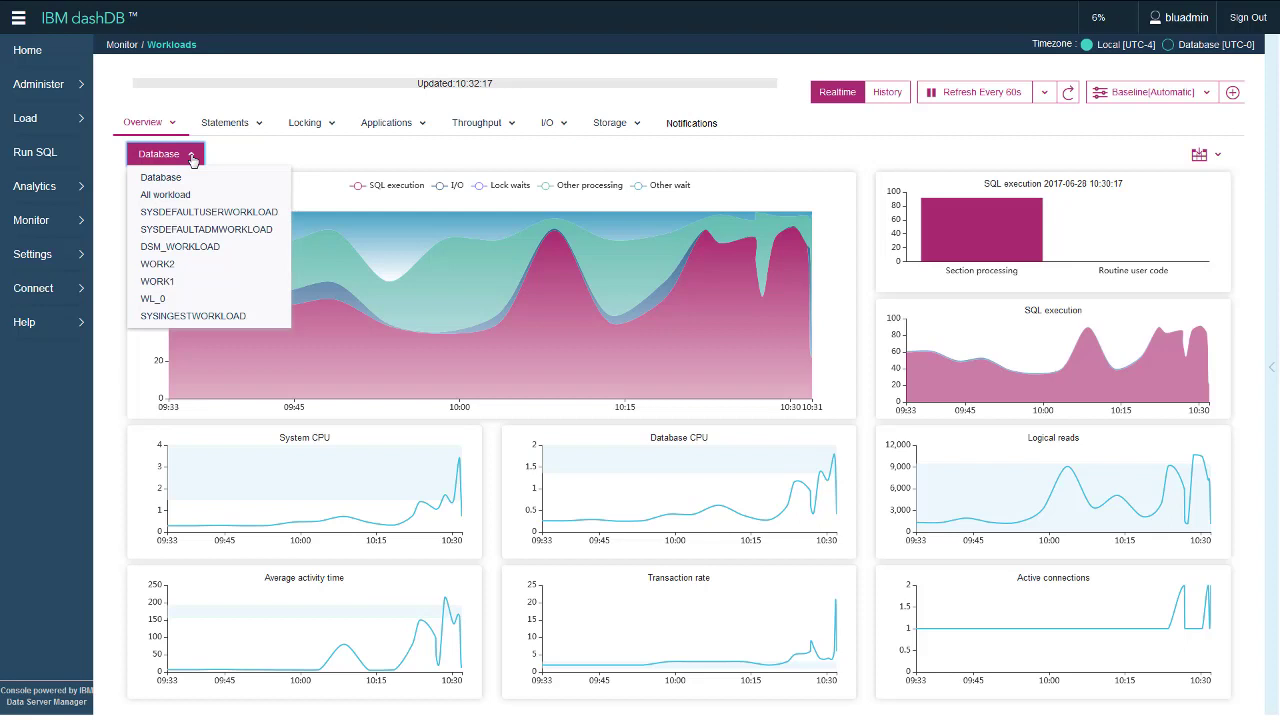
click(177, 212)
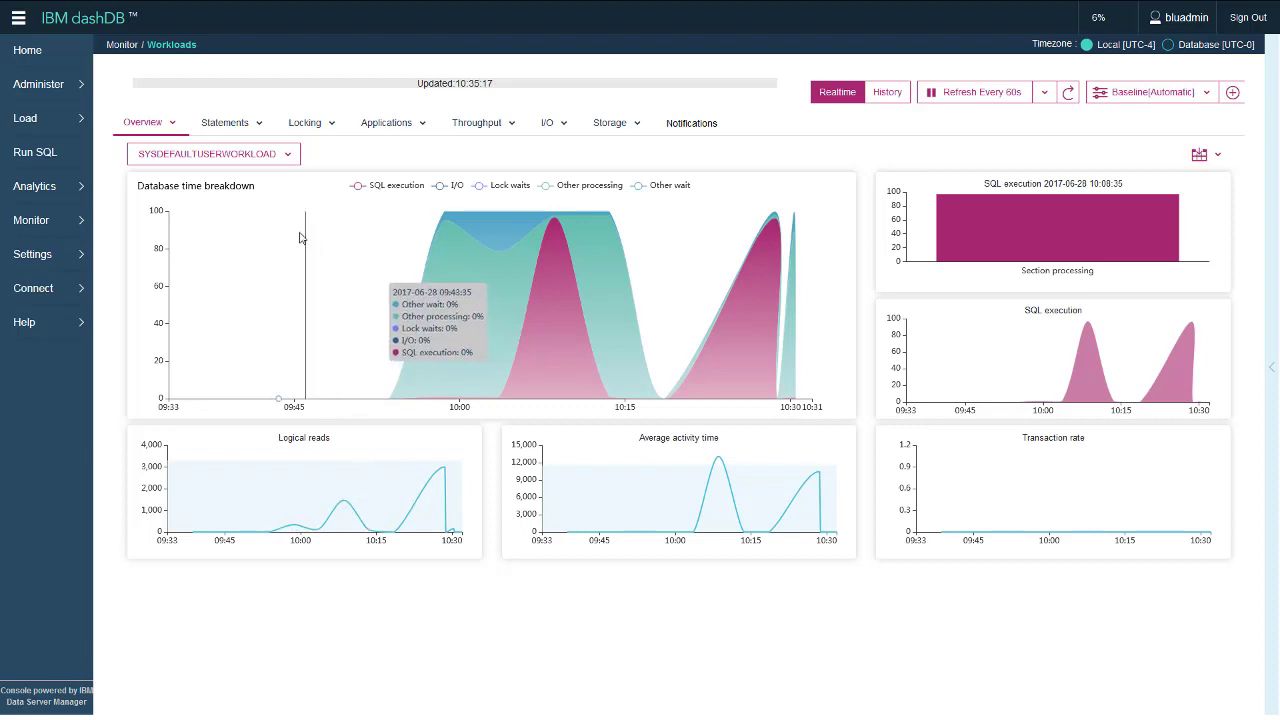
click(288, 155)
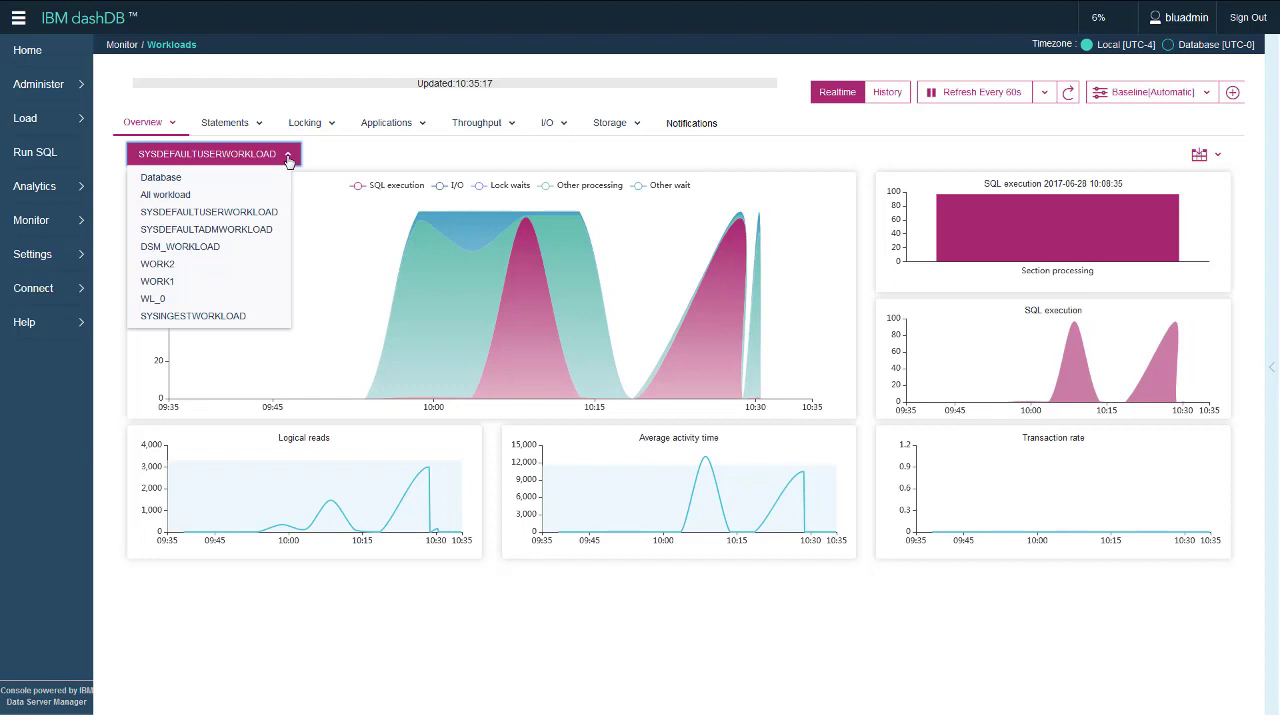
click(183, 196)
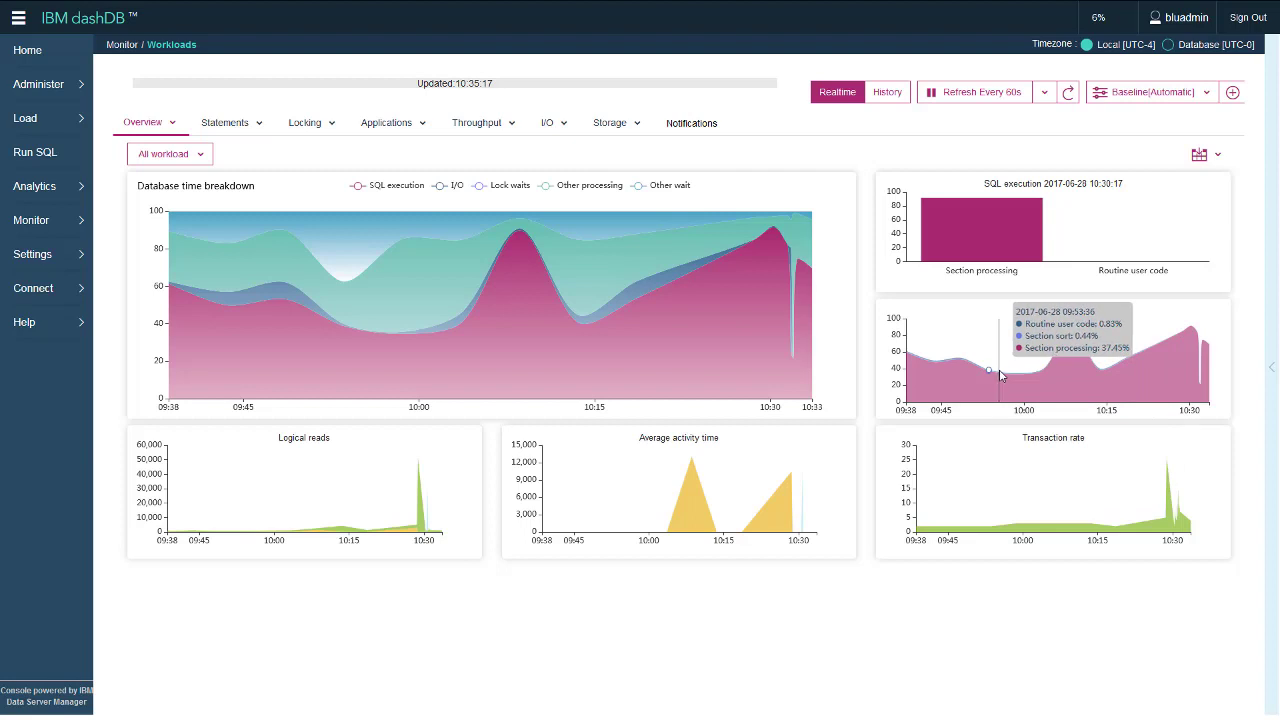
Open the history of individual statement executions and view the full SQL text of the first "with customer_total" statement.
click(887, 92)
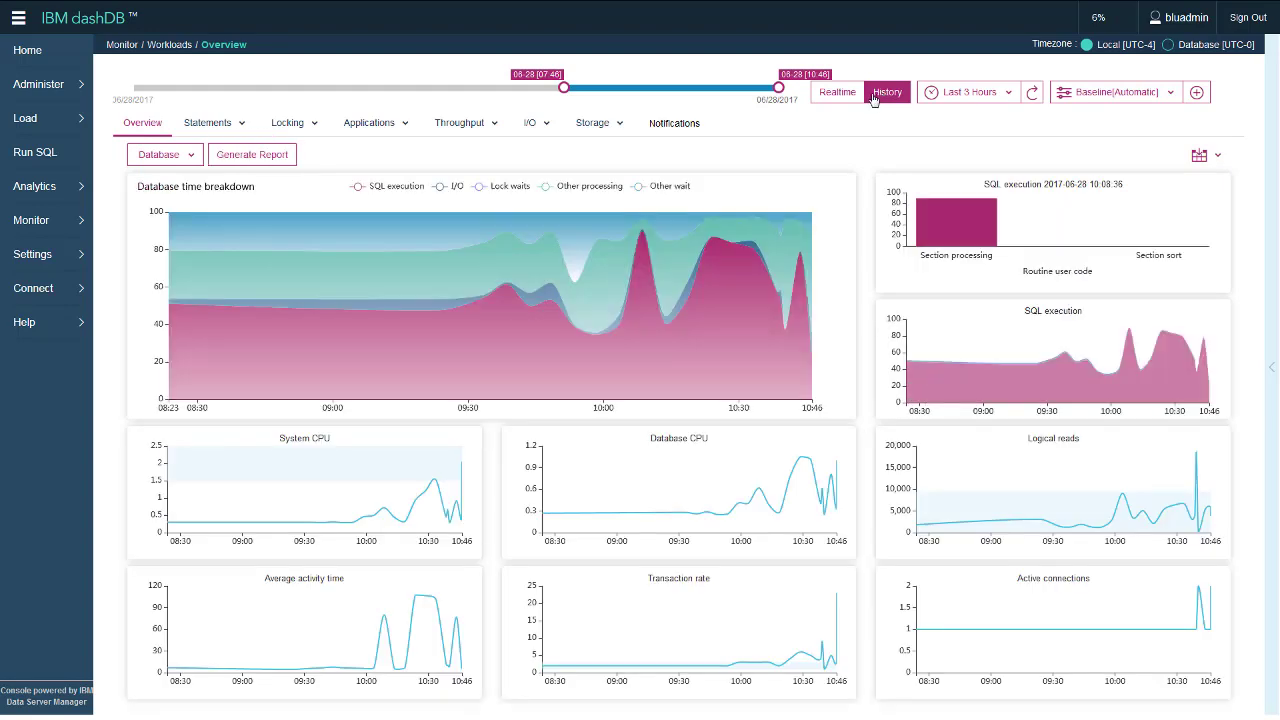
click(242, 124)
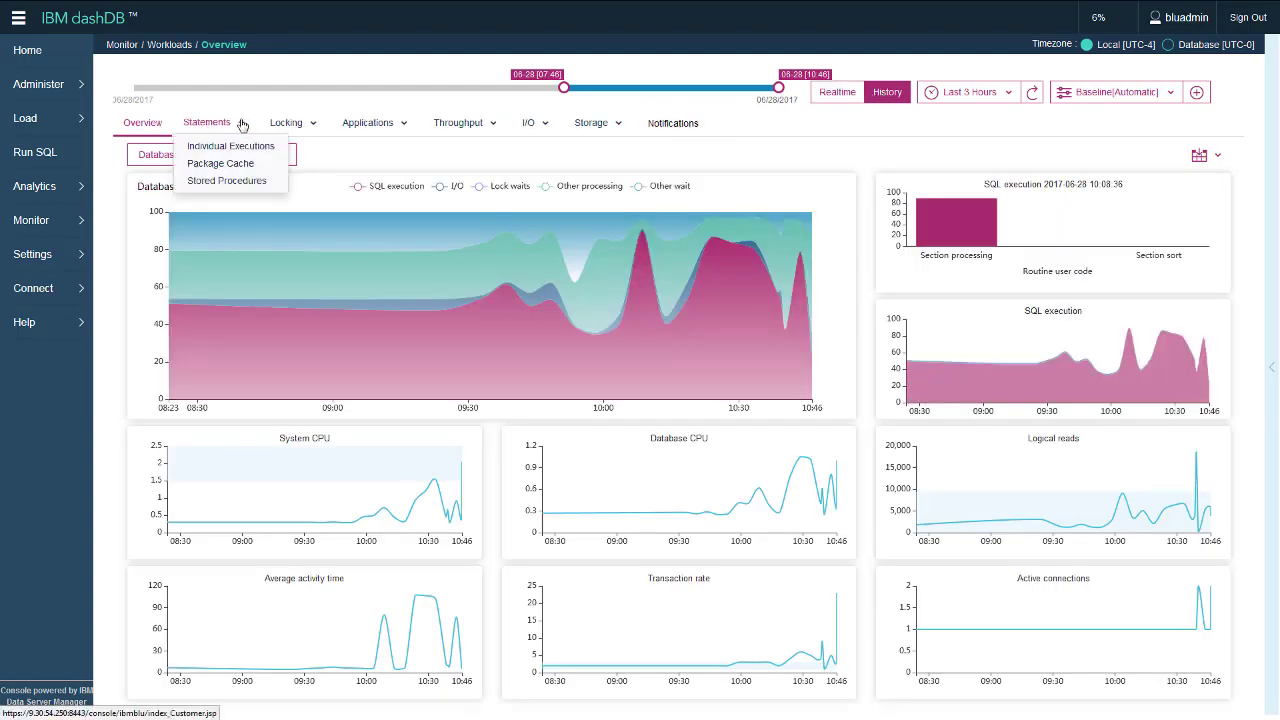
click(236, 145)
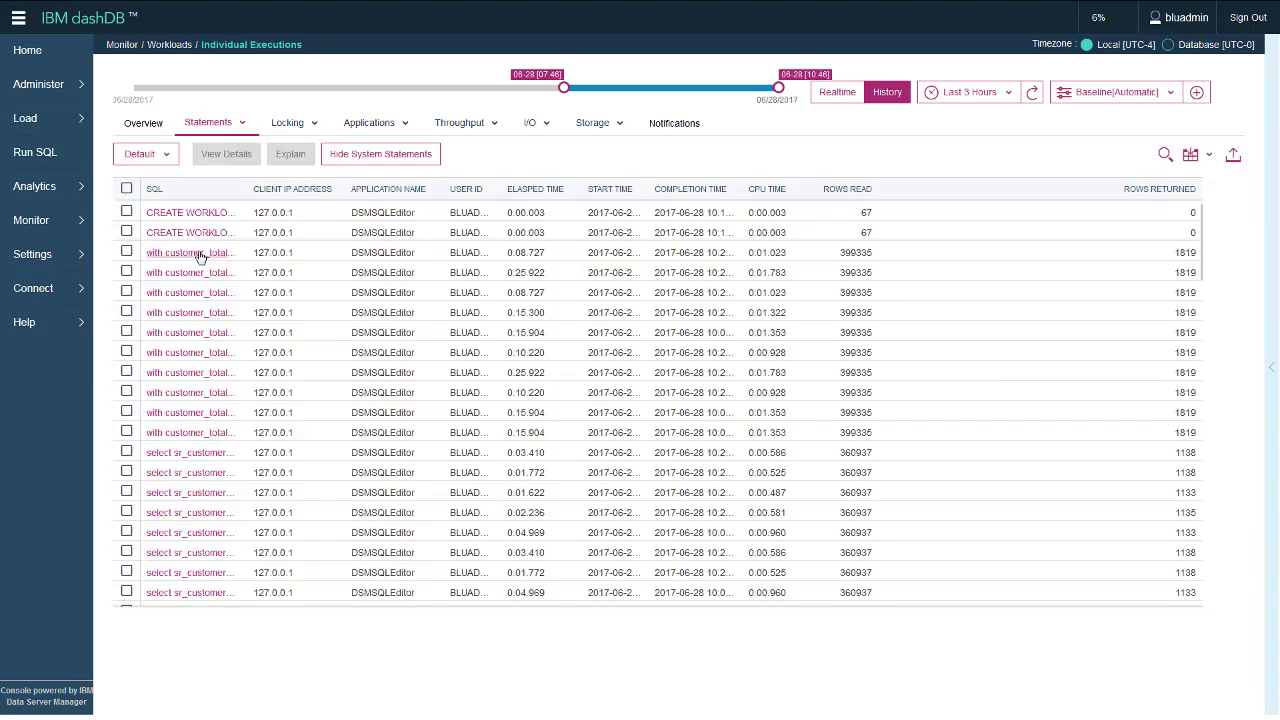
click(199, 253)
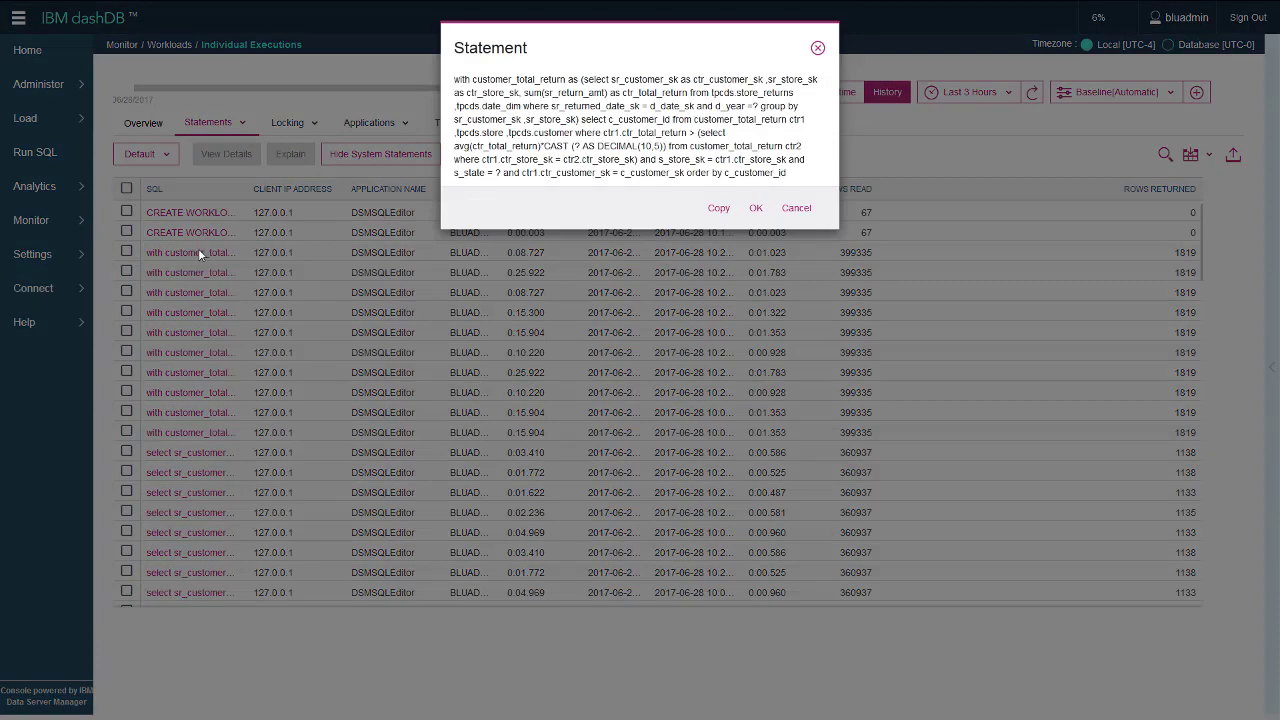
click(755, 207)
Explain the first "with customer_total" statement and look over its access plan diagram.
click(127, 251)
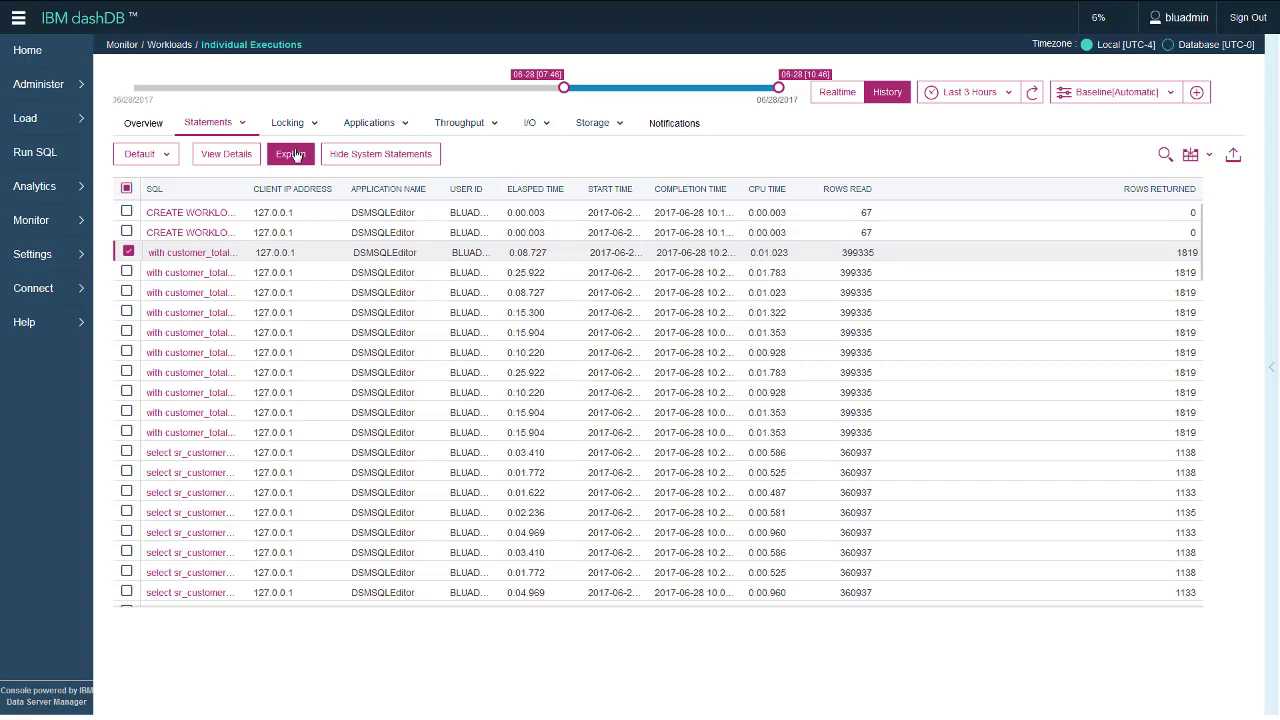
click(295, 155)
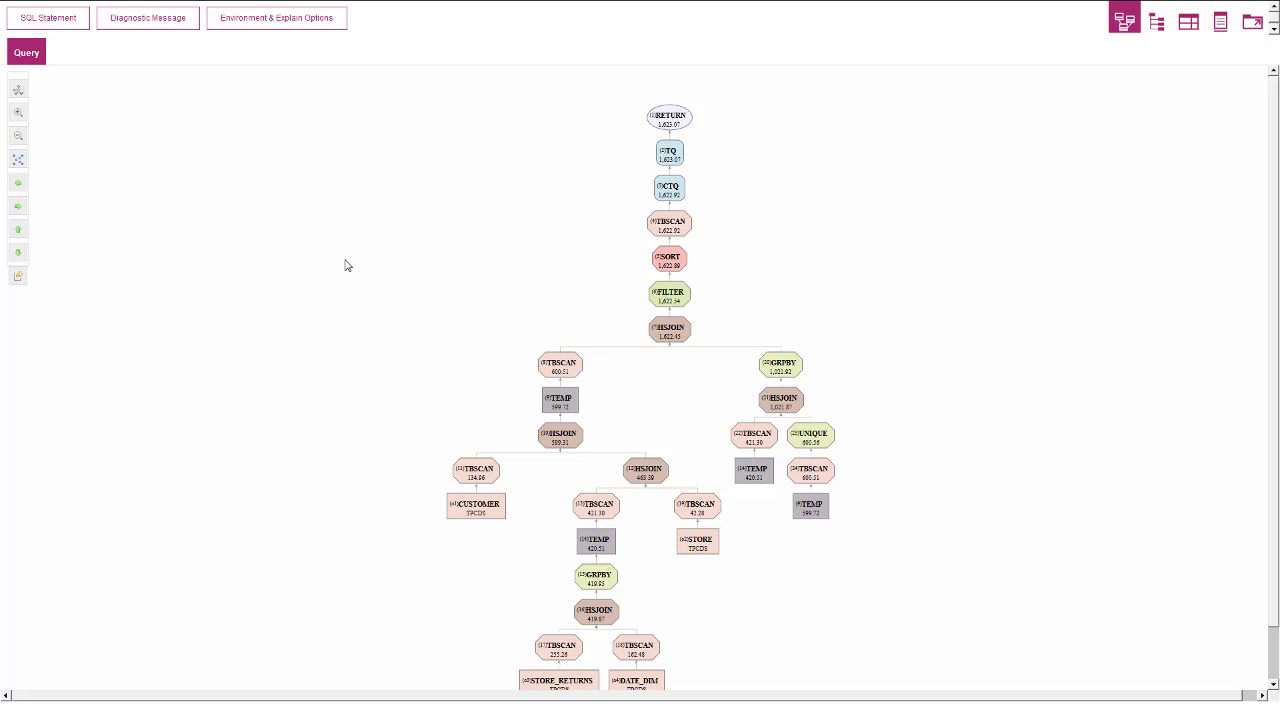
scroll(345, 265, down, 1)
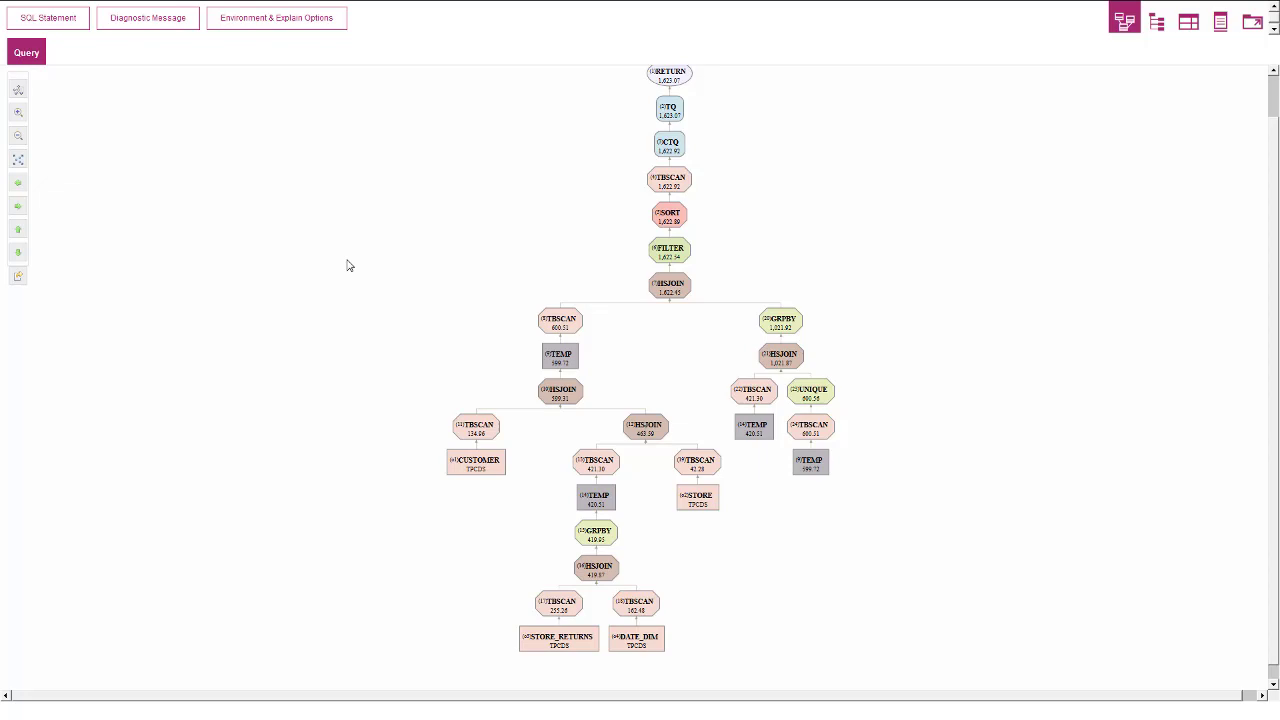
scroll(349, 265, up, 1)
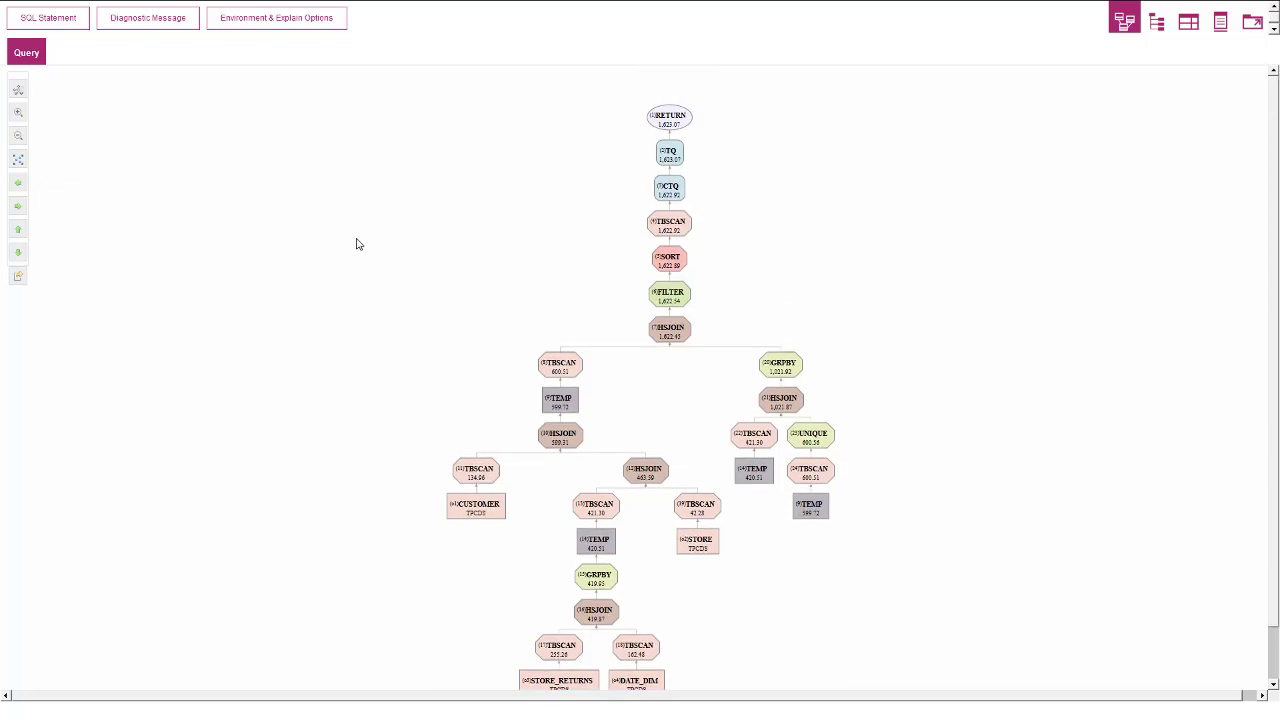